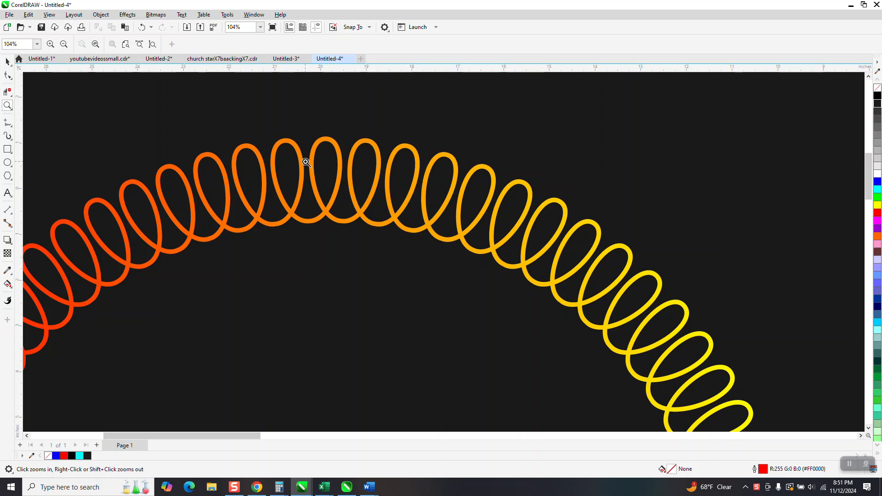
Examine the looped gradient ring on the dark square, both up close and as a whole
left_click_drag(221, 127, 413, 250)
right_click(344, 219)
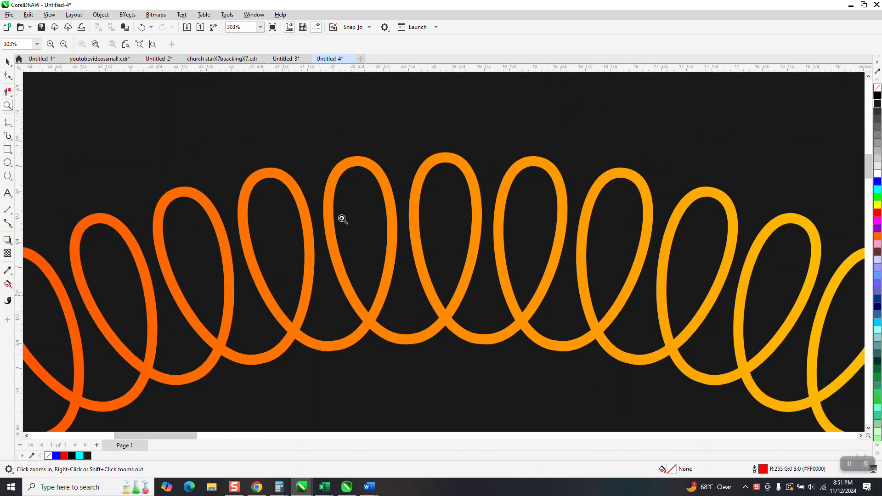
scroll(345, 215, "down", 4)
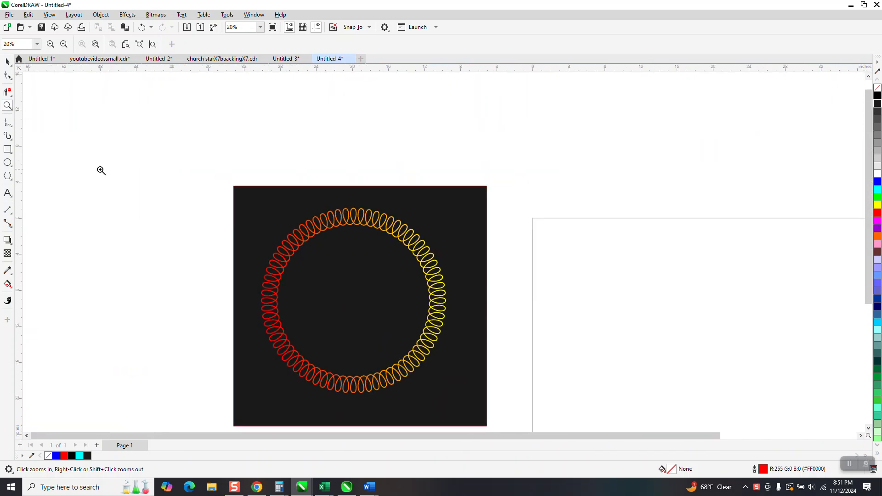
left_click(7, 61)
scroll(159, 151, "down", 1)
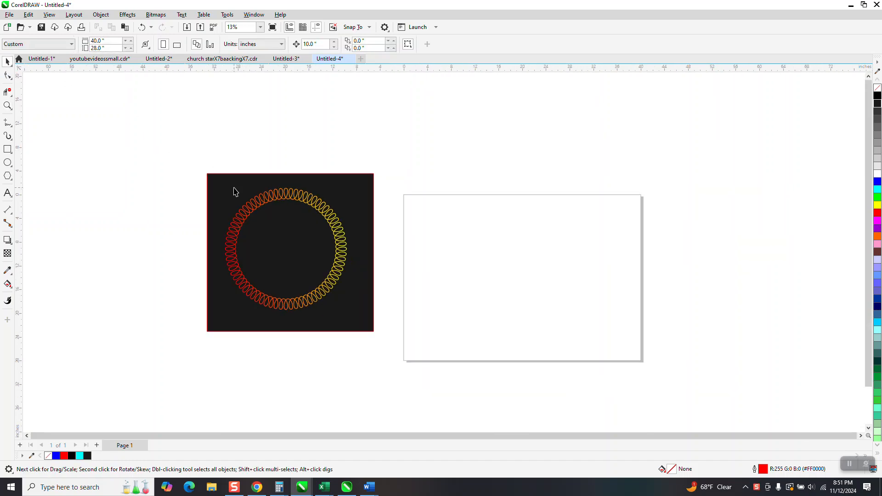
left_click(7, 105)
left_click_drag(276, 180, 326, 212)
scroll(289, 180, "down", 4)
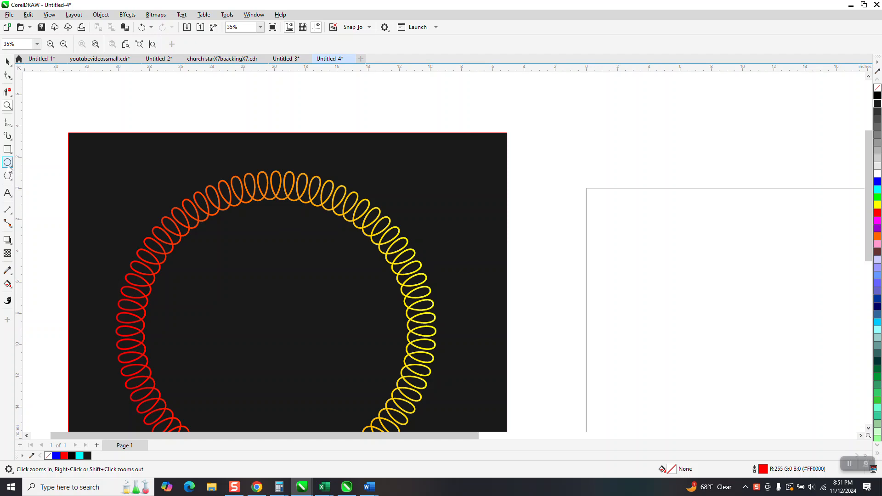
Draw a circle about 22 in wide centred on the page and add a concentric inner copy about 18.4 in wide
scroll(349, 252, "down", 2)
key("F7")
left_click_drag(720, 248, 551, 412)
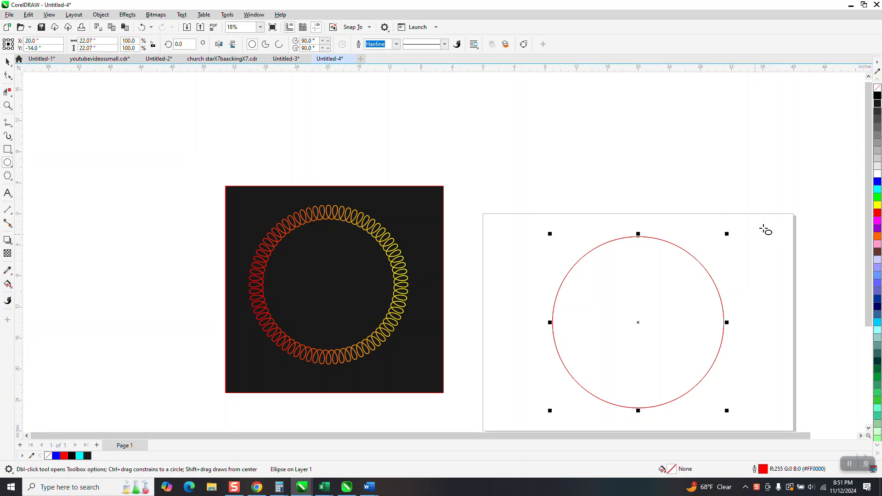
left_click_drag(728, 235, 715, 249)
right_click(715, 249)
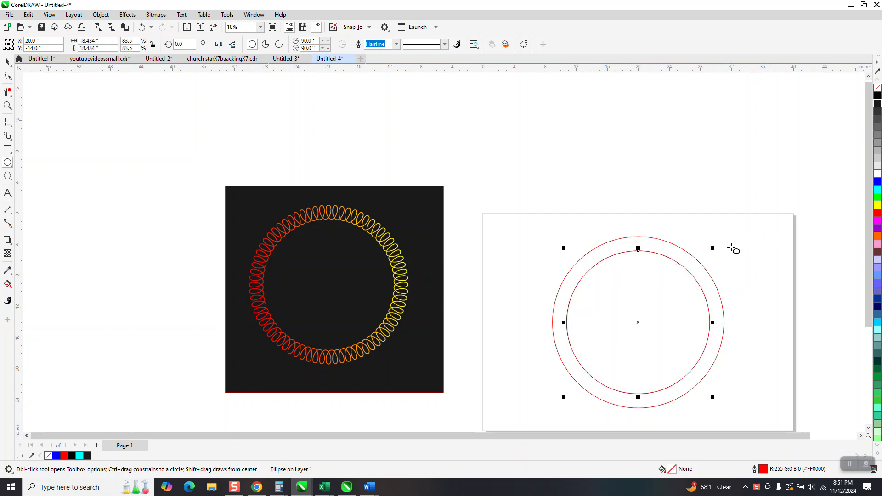
Add a slightly larger concentric copy of the inner circle, about 19 in wide, and give it a blue outline
left_click(8, 105)
left_click_drag(526, 215, 833, 413)
key("space")
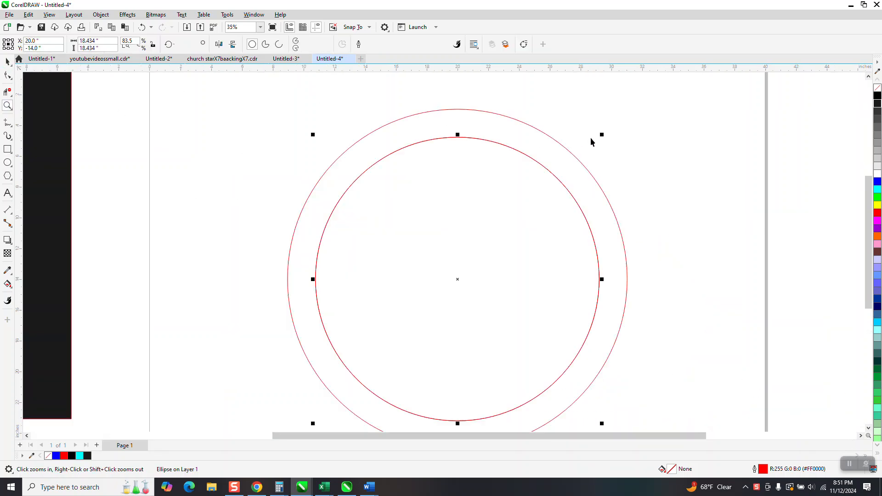
left_click_drag(602, 135, 609, 130)
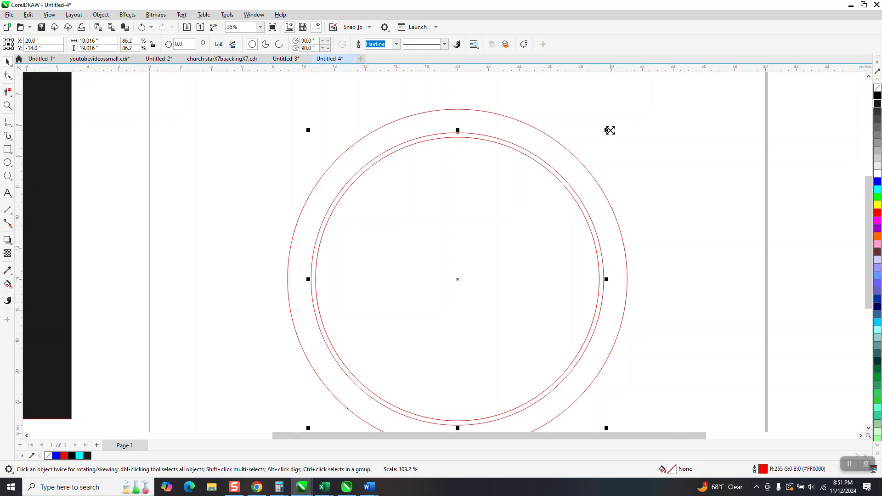
scroll(569, 126, "down", 2)
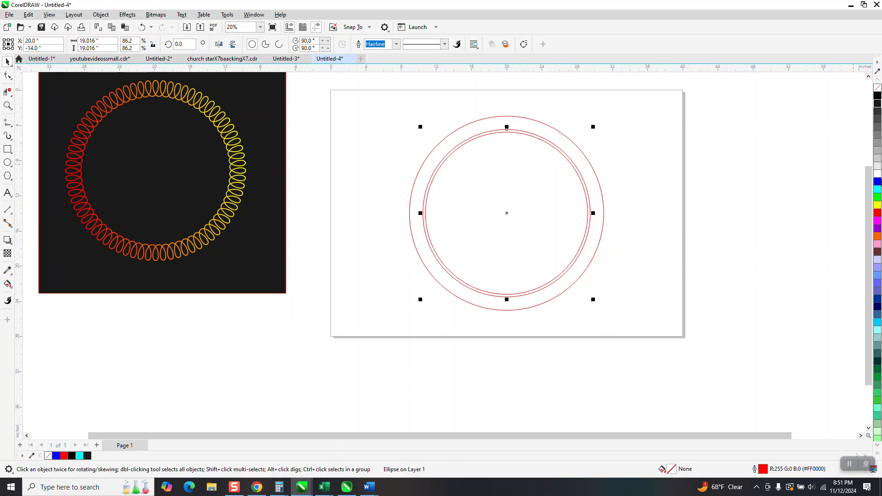
right_click(878, 183)
Draw a vertical two-point line about 25.6 in long and centre it on the page
double_click(13, 132)
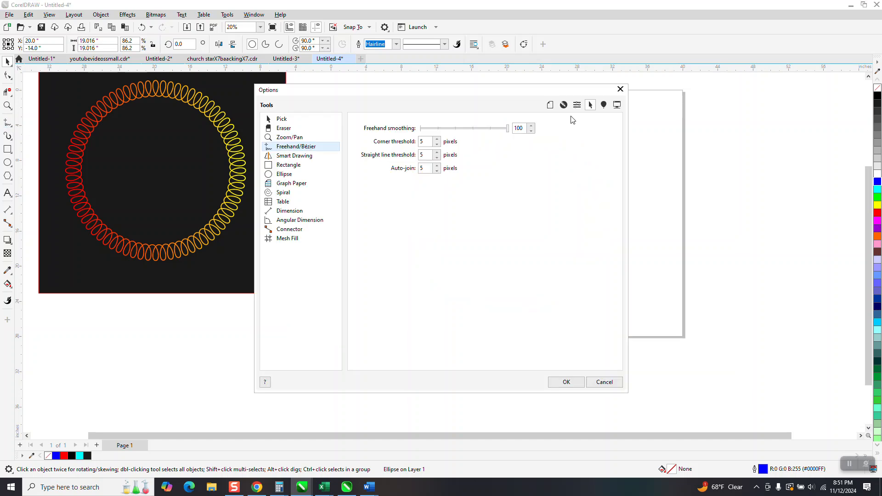
left_click(620, 90)
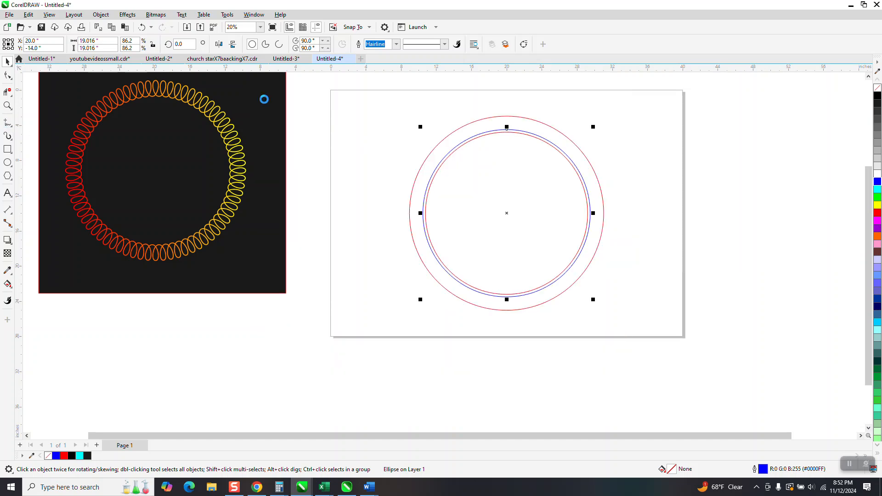
left_click(14, 129)
left_click(27, 132)
mouse_move(381, 88)
left_mouse_down()
mouse_move(381, 247)
mouse_move(366, 312)
left_mouse_up()
key("p")
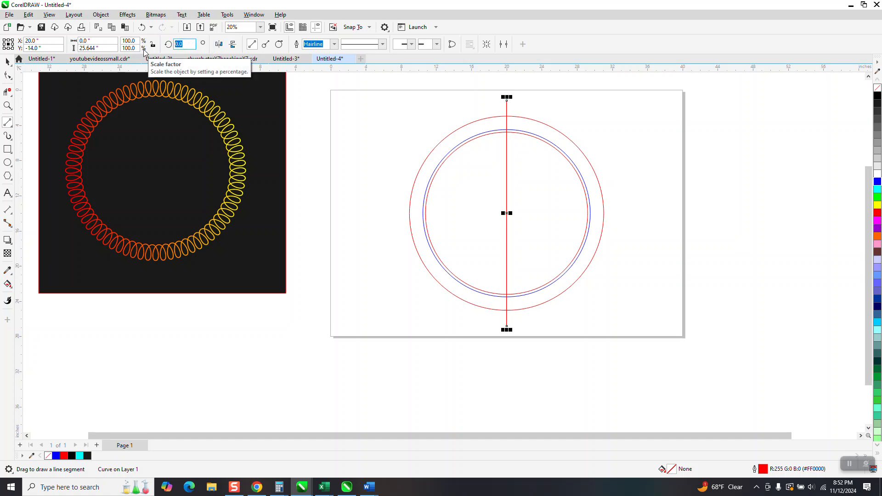
Make a copy of the vertical line rotated 2.5 degrees, repeat the rotation once, and delete that extra copy
type(".5")
key("Return")
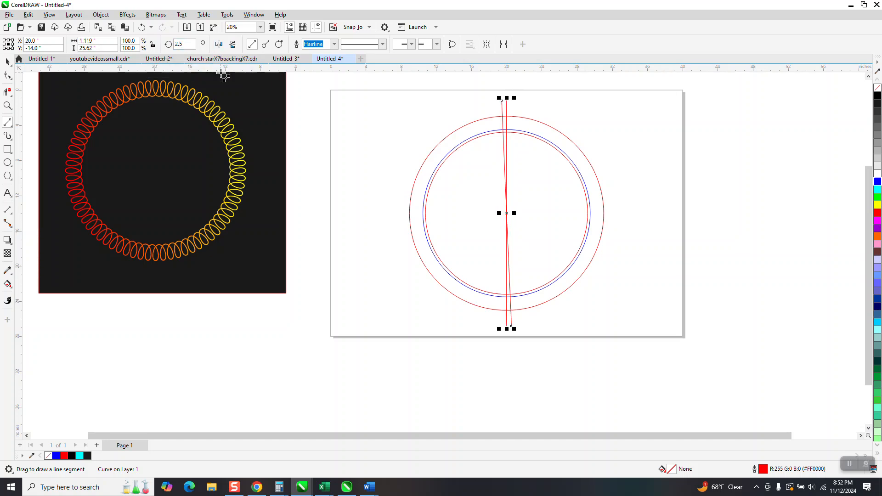
key("ctrl+r")
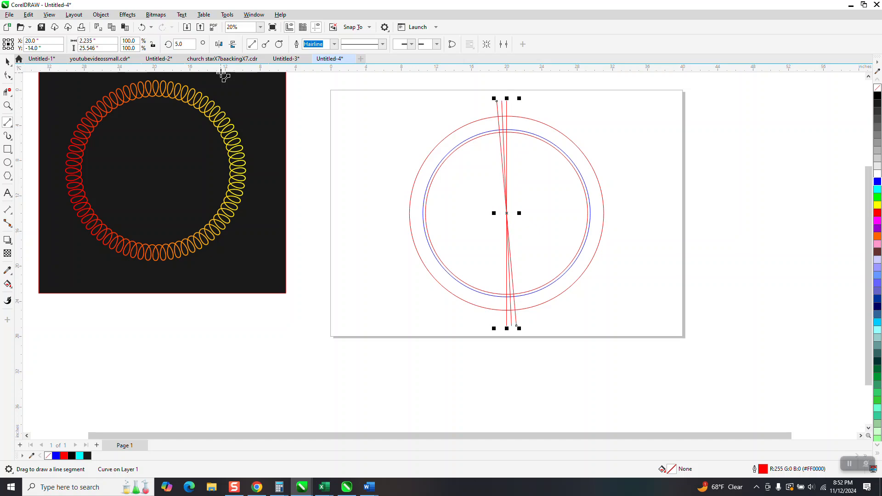
key("Delete")
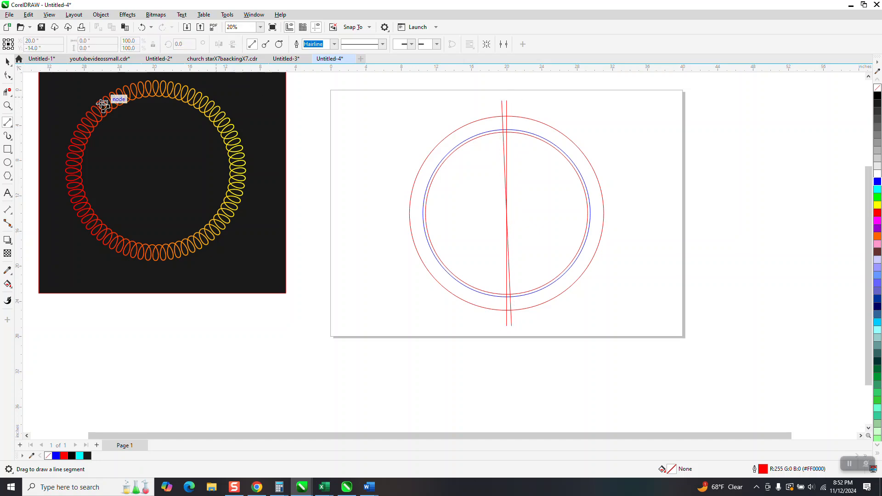
Create a copy of the tilted guide line at -2.5 degrees, on the other side of the vertical line
left_click(7, 61)
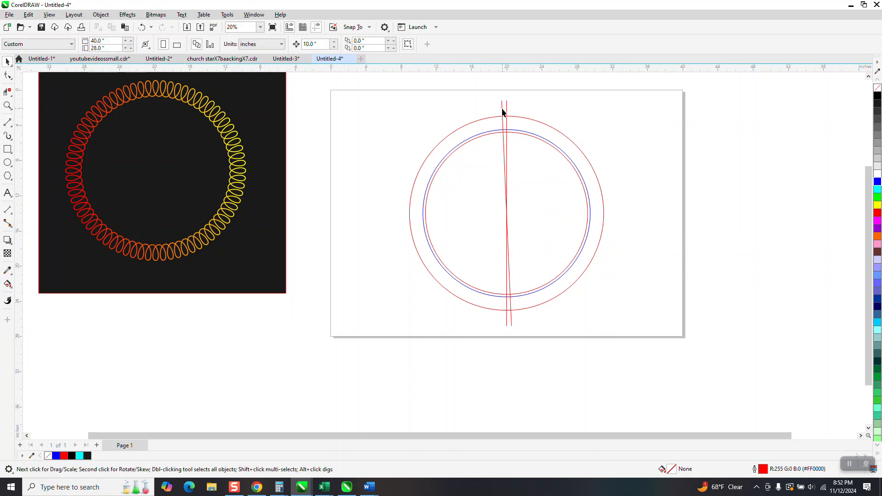
left_click(502, 109)
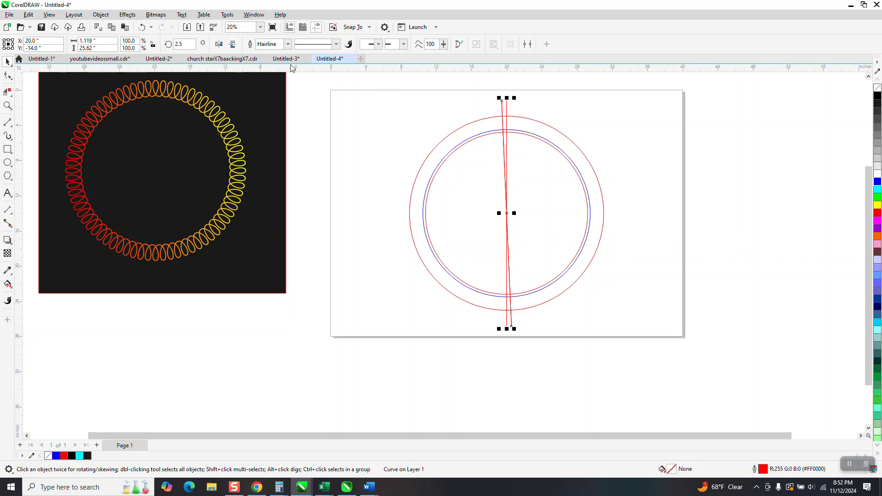
left_click(181, 43)
type("-2.5")
key("Return")
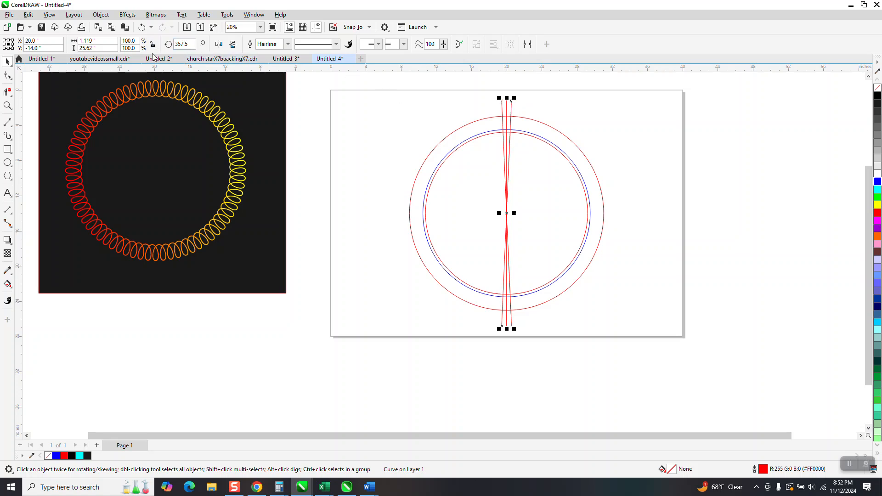
Draw a freehand half-loop about 0.66 by 1.37 in, from the left guide's crossing with the blue circle up to the vertical line
left_click(8, 105)
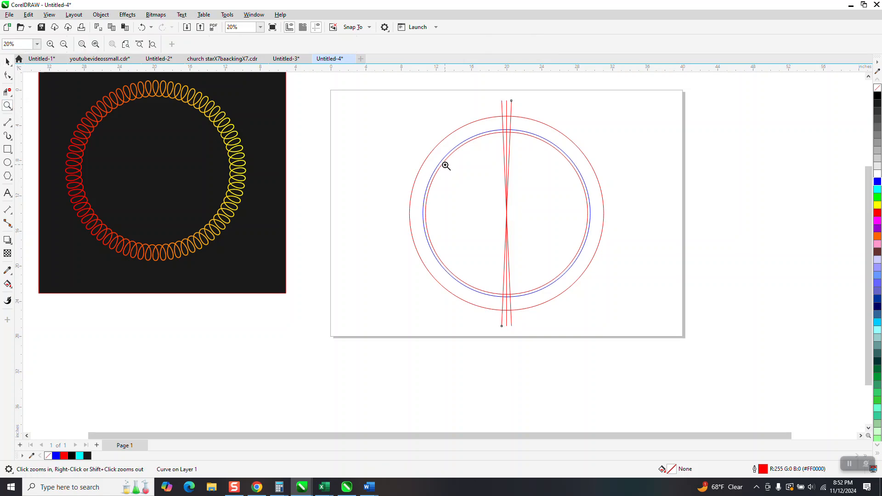
left_click_drag(491, 108, 549, 161)
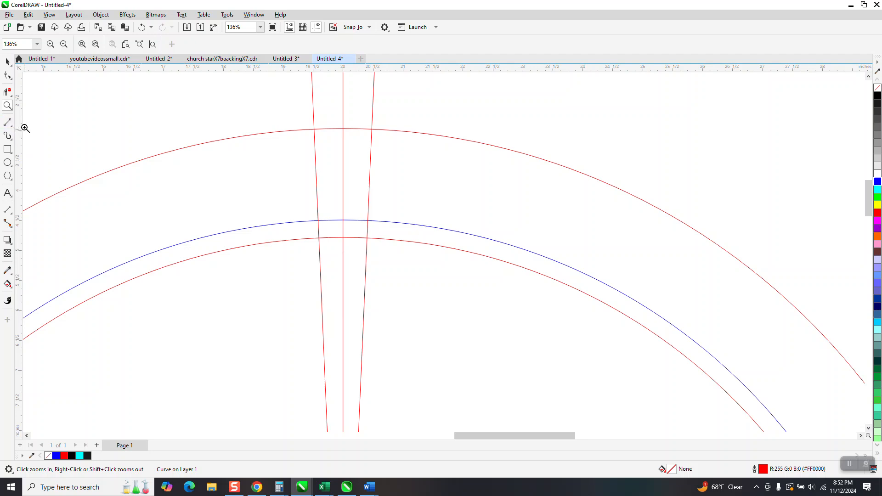
left_click(9, 124)
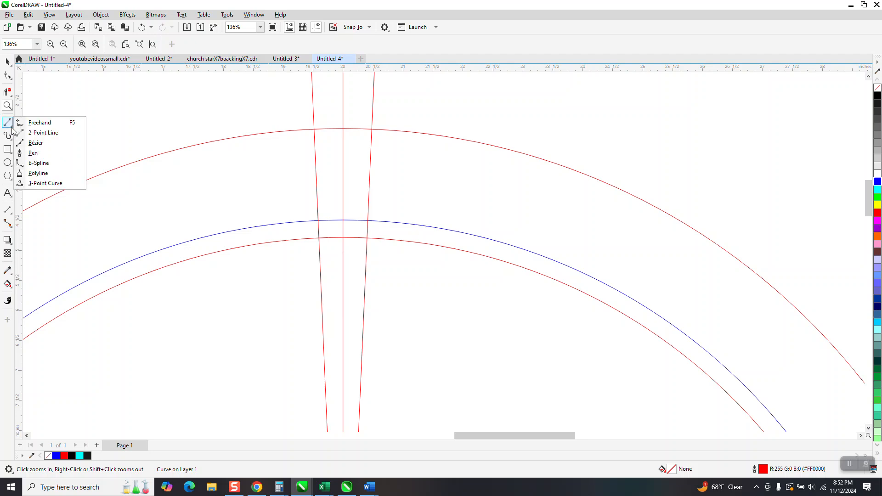
left_click(46, 123)
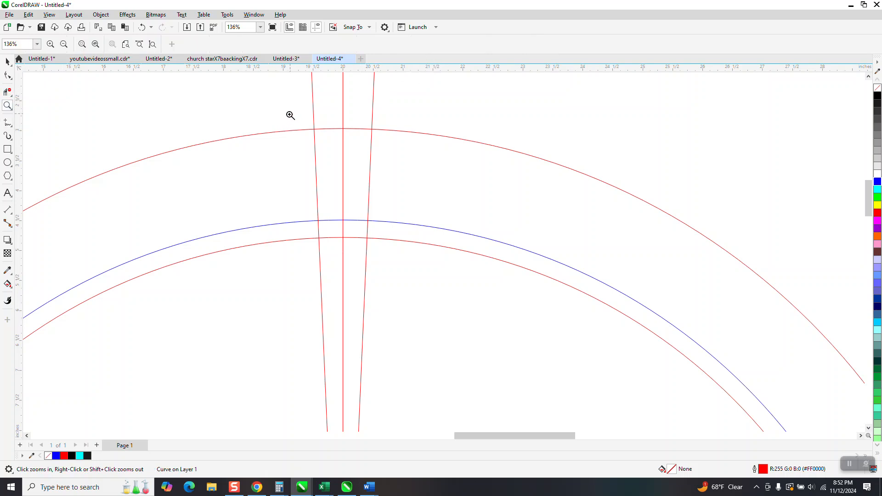
left_click_drag(291, 115, 538, 278)
left_click(11, 128)
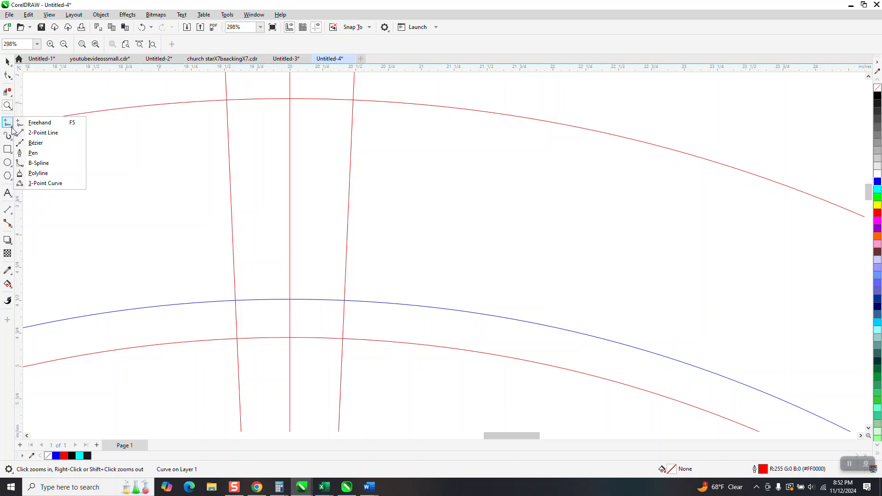
left_click(44, 122)
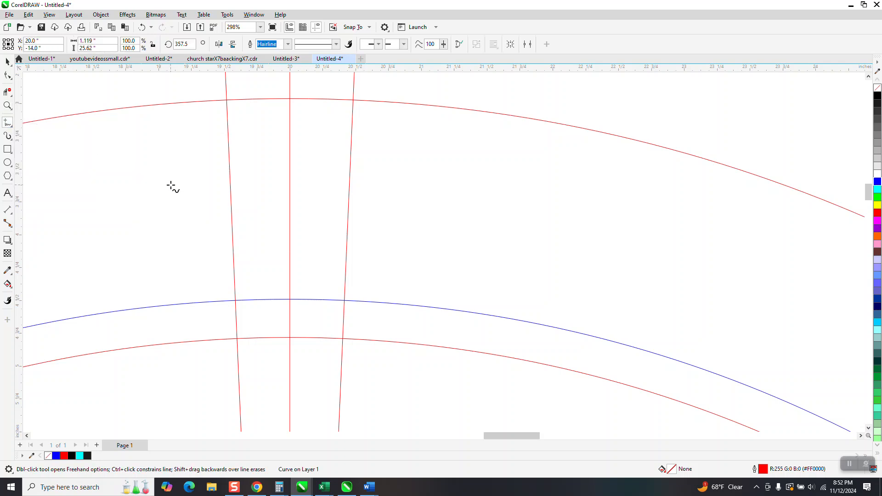
mouse_move(236, 301)
left_mouse_down()
mouse_move(269, 297)
mouse_move(309, 262)
mouse_move(321, 213)
mouse_move(315, 143)
mouse_move(289, 123)
left_mouse_up()
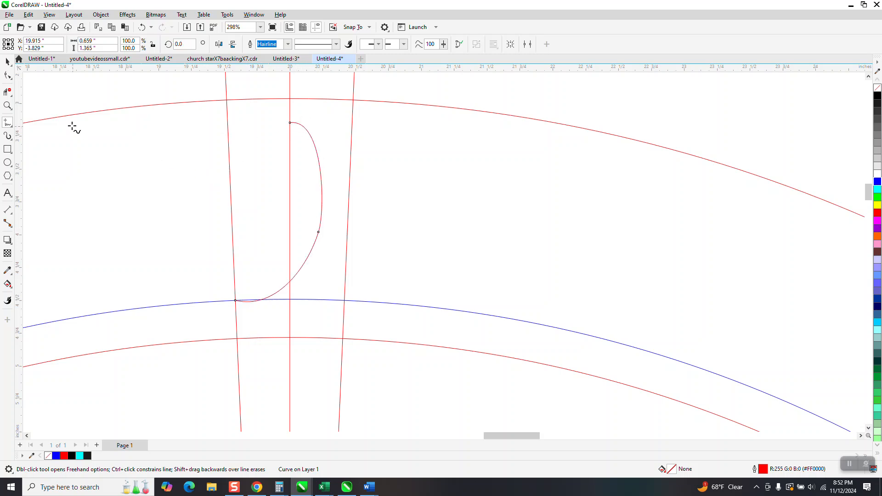
Reduce the half-loop to its two end nodes and adjust both curve handles to make it rounder
key("F10")
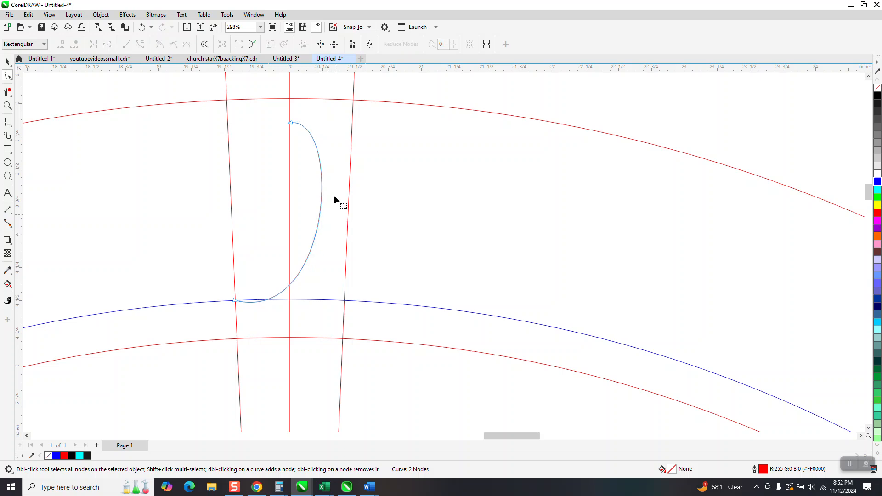
left_click(292, 123)
left_click_drag(345, 116, 357, 110)
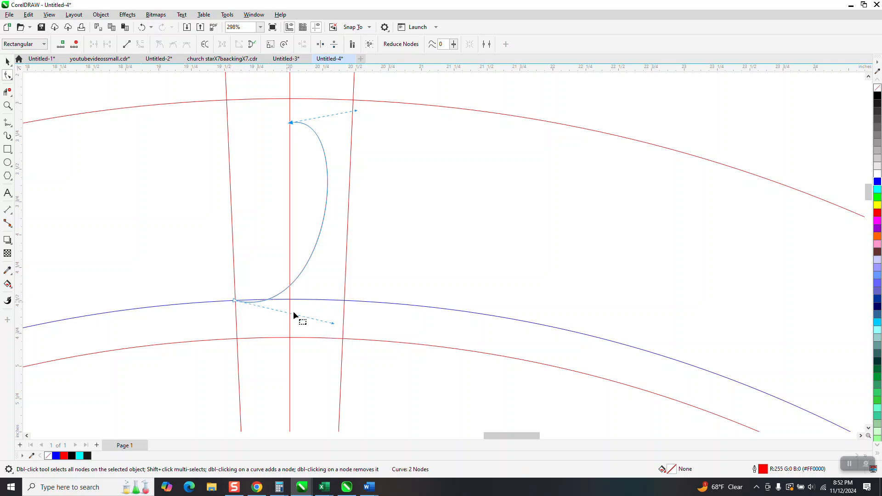
left_click_drag(334, 323, 334, 304)
Fine-tune the handle at the half-loop's lower end node so the curve leaves the blue circle nearly tangentially
left_click(7, 105)
left_click_drag(206, 276, 266, 317)
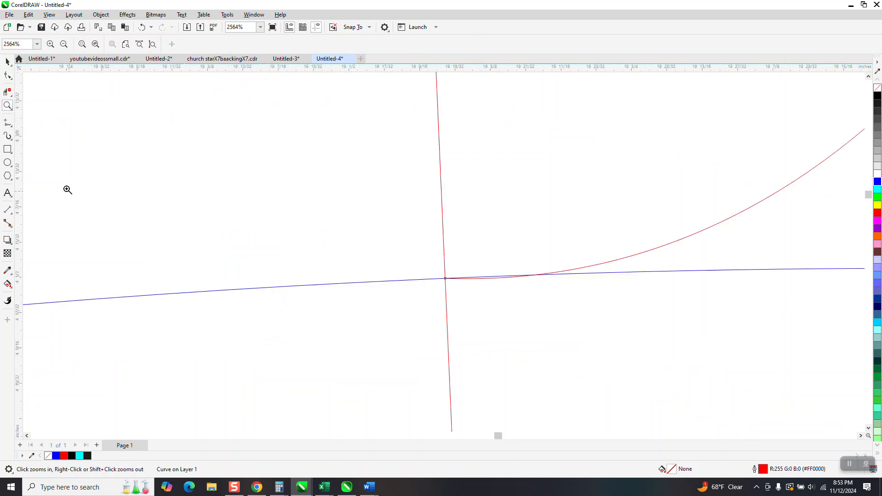
left_click(7, 75)
left_click(444, 278)
scroll(574, 310, "down", 5)
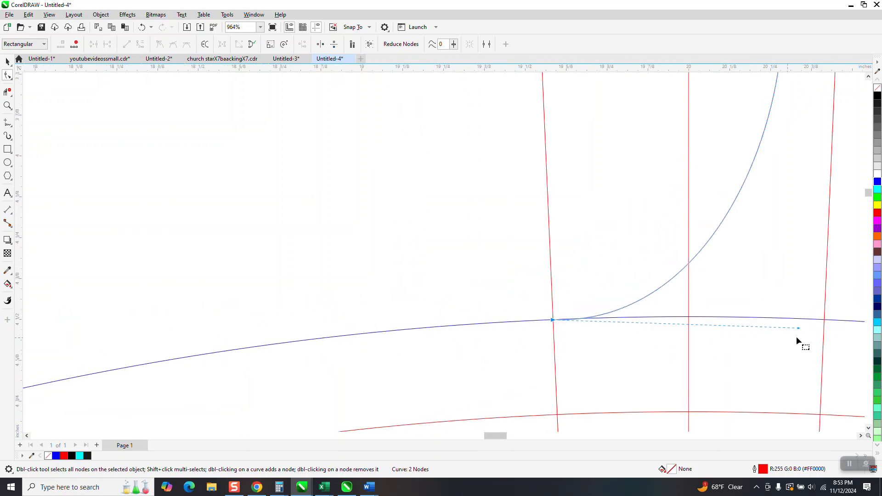
left_click_drag(798, 329, 798, 319)
scroll(281, 345, "down", 3)
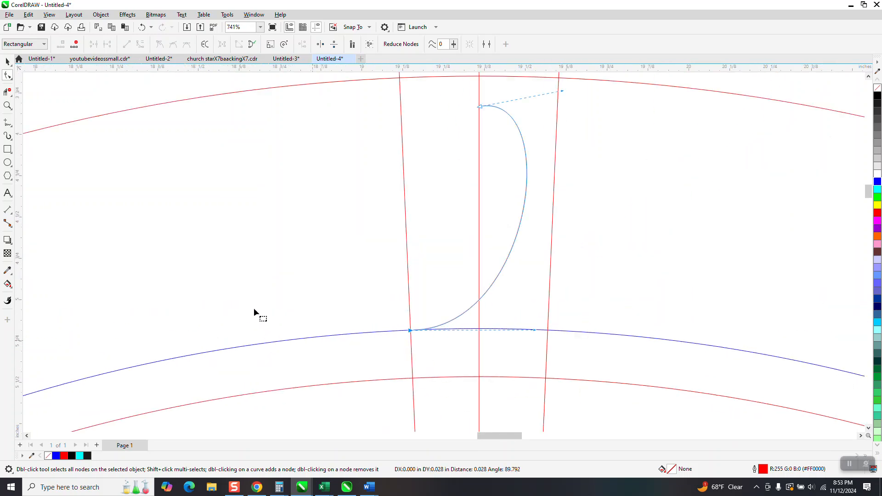
Mirror a copy of the half-loop horizontally and move it so both halves meet at the upper node on the vertical line
left_click(7, 61)
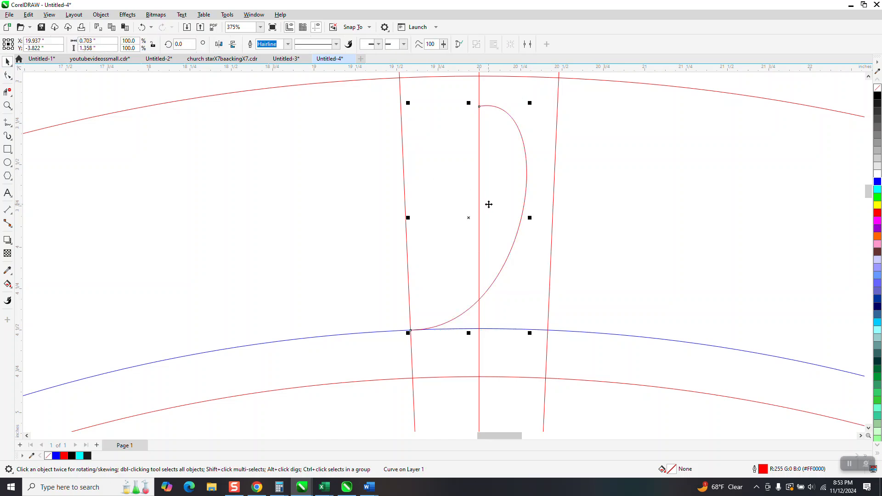
left_click(219, 44)
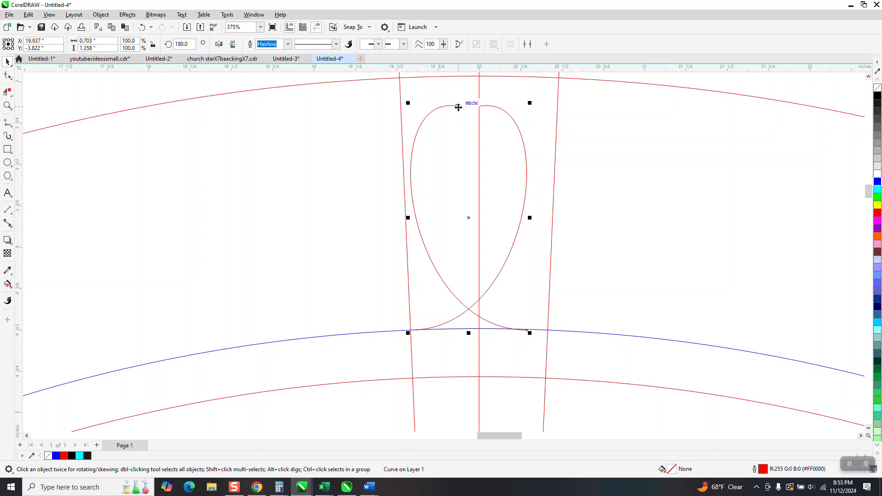
left_click_drag(459, 107, 478, 110)
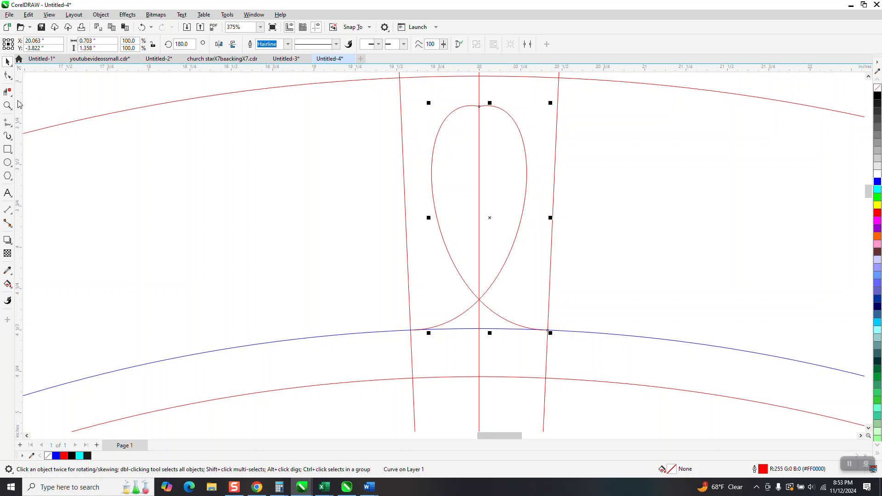
left_click_drag(448, 77, 561, 138)
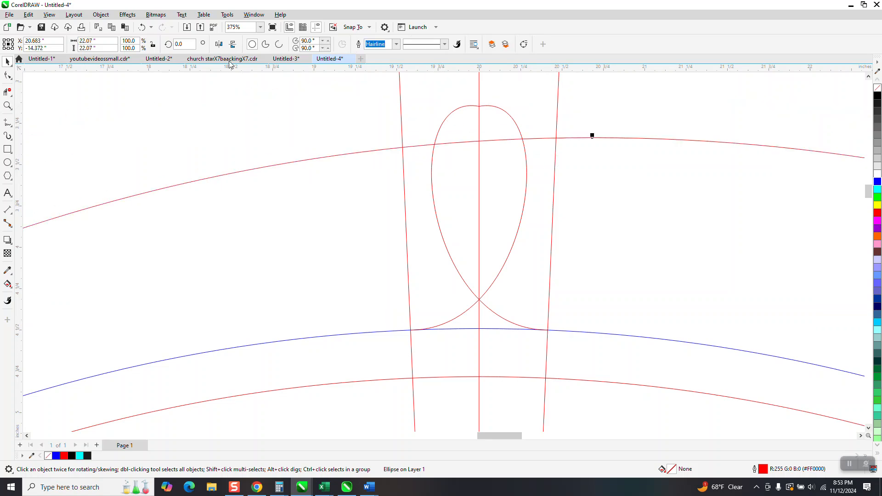
left_click(142, 27)
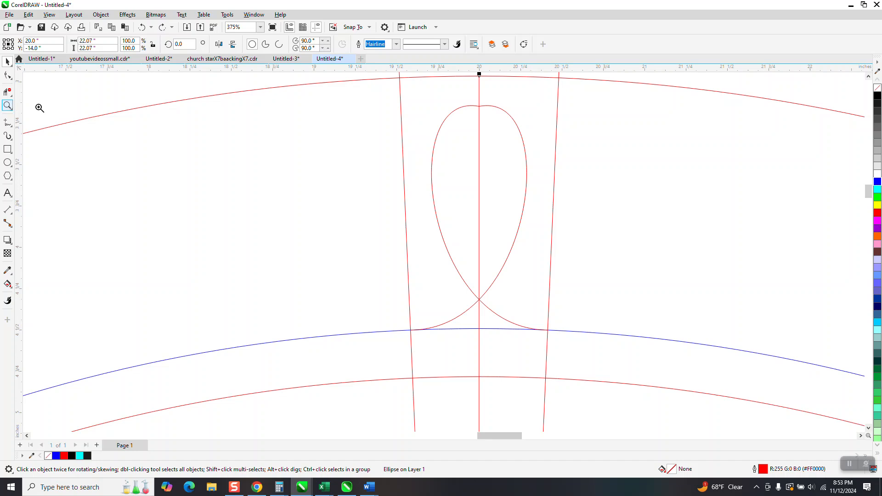
Raise the upper node of the right-hand half-loop about 0.03 in along the vertical line and flatten its curve handle
left_click(8, 106)
left_click_drag(463, 102, 570, 158)
key("F10")
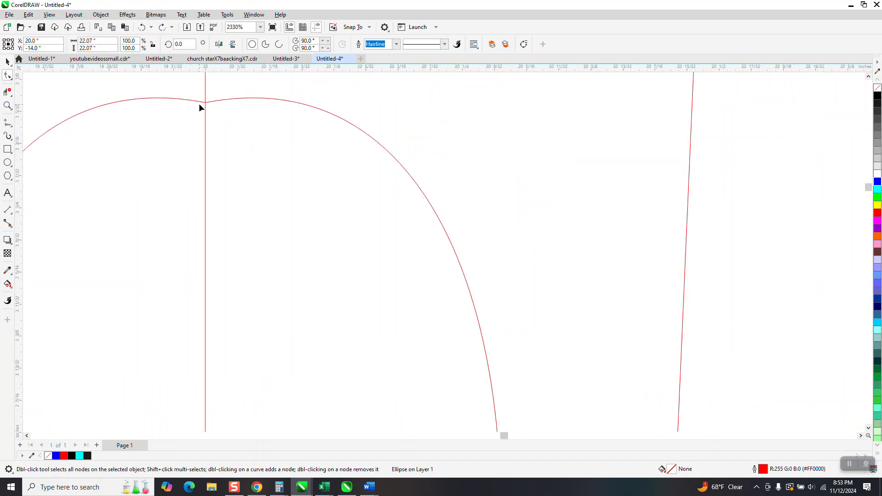
key("ctrl+q")
scroll(249, 145, "down", 1)
left_click_drag(221, 133, 223, 118)
scroll(370, 178, "down", 1)
scroll(445, 106, "down", 1)
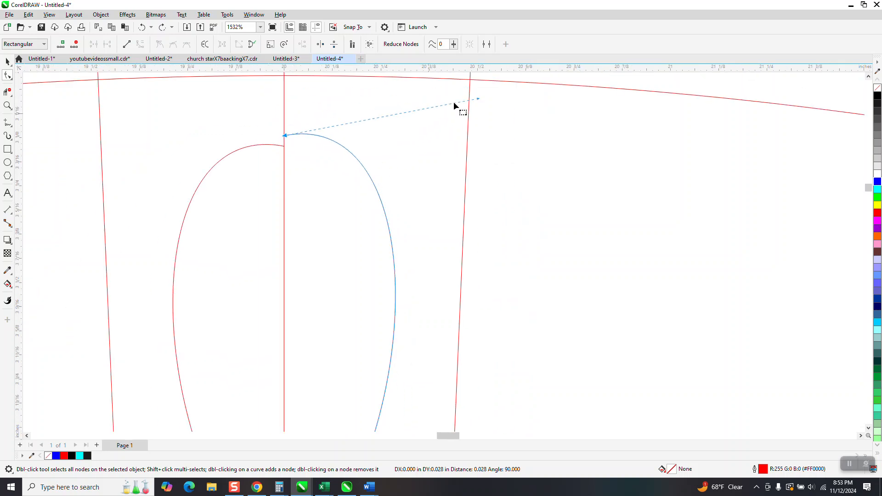
left_click_drag(478, 99, 482, 124)
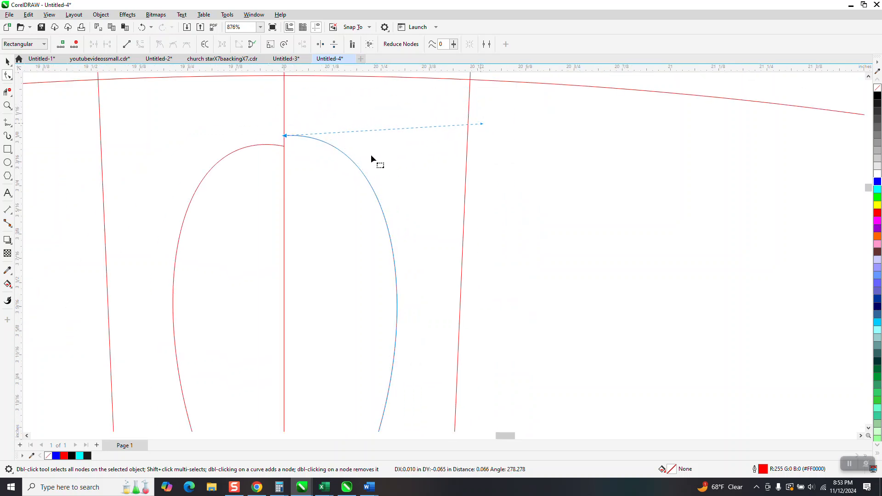
Delete the old mirrored half and replace it with a horizontally mirrored copy of the reshaped half, meeting at the upper node
left_click(258, 145)
scroll(145, 110, "down", 1)
left_click(7, 61)
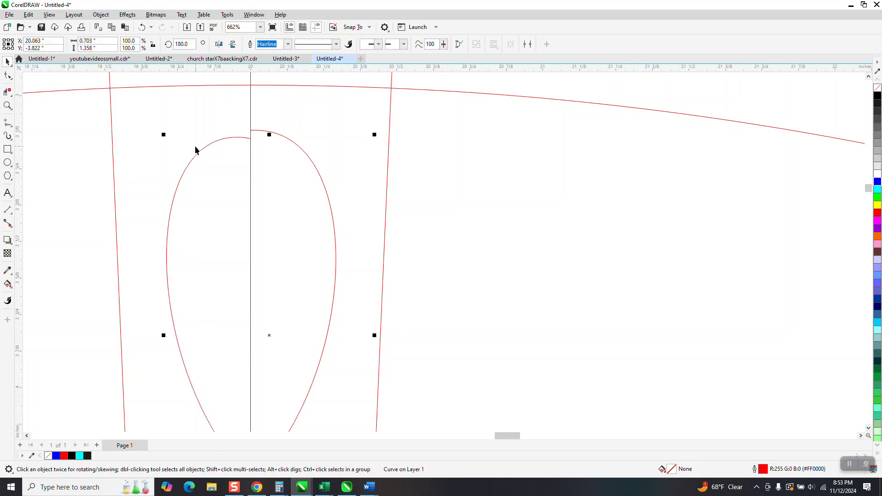
key("Delete")
left_click(270, 133)
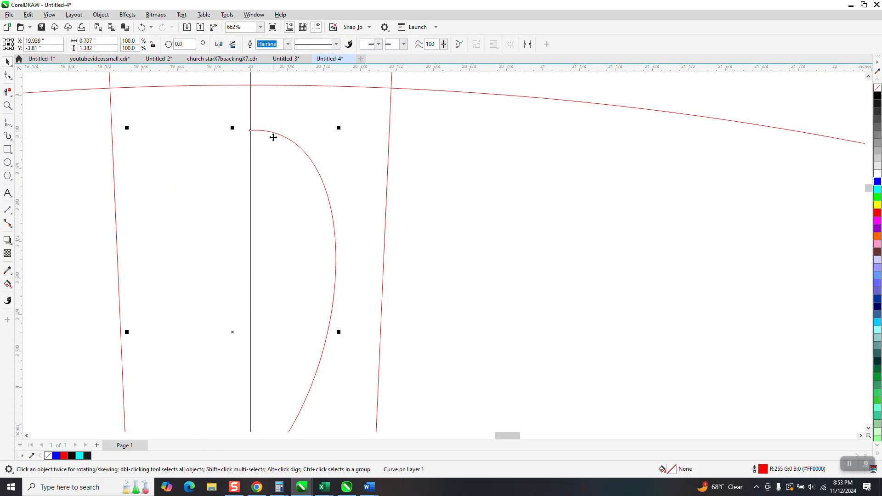
left_click(219, 44)
left_click_drag(215, 131, 251, 131)
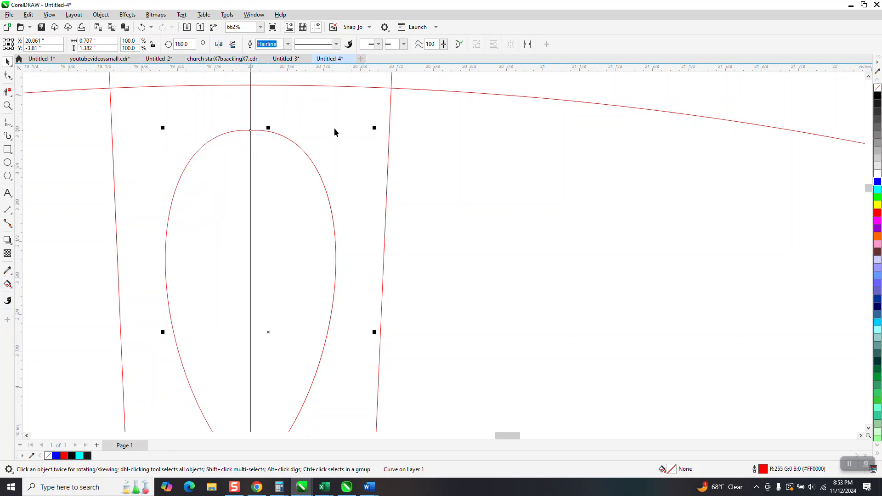
Select both loop halves and move them 10 in up, clear of the circle and line guides
scroll(296, 113, "down", 1)
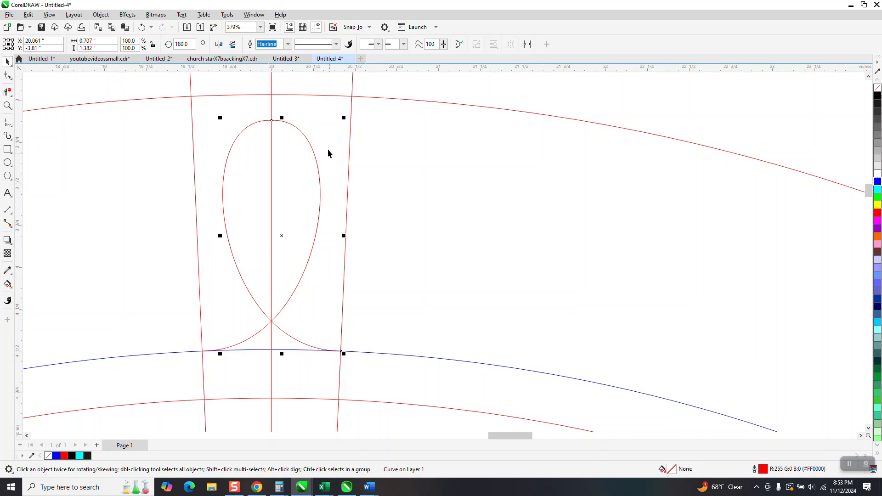
scroll(357, 183, "down", 2)
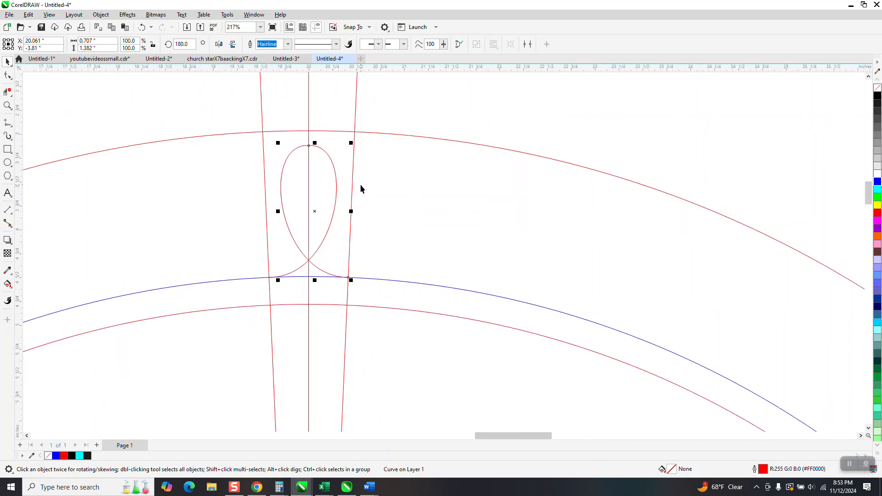
scroll(359, 183, "down", 2)
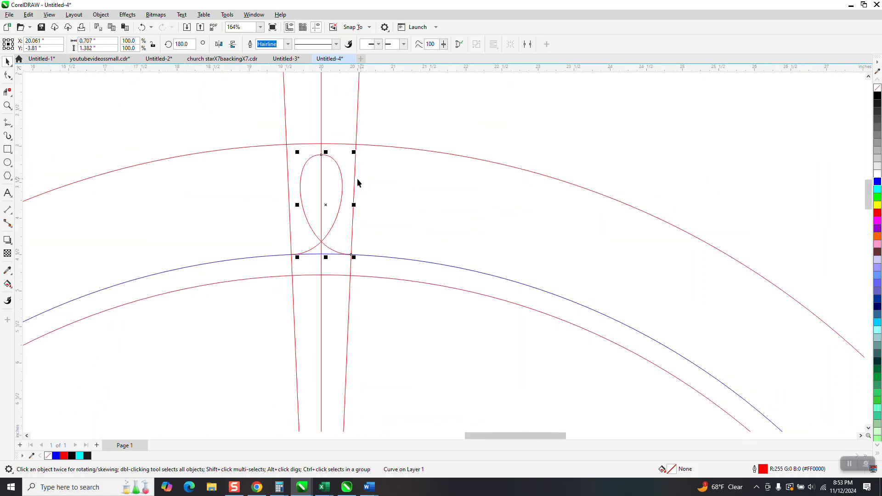
left_click(253, 122)
scroll(313, 171, "down", 3)
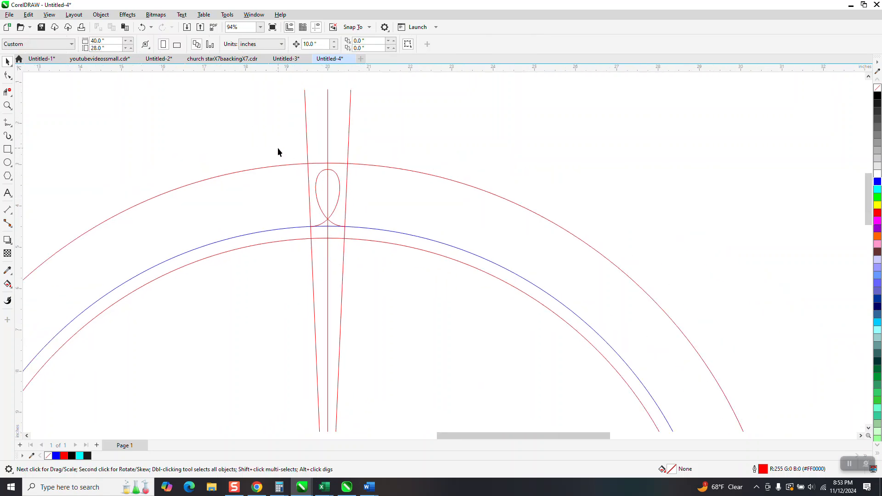
left_click_drag(388, 266, 385, 271)
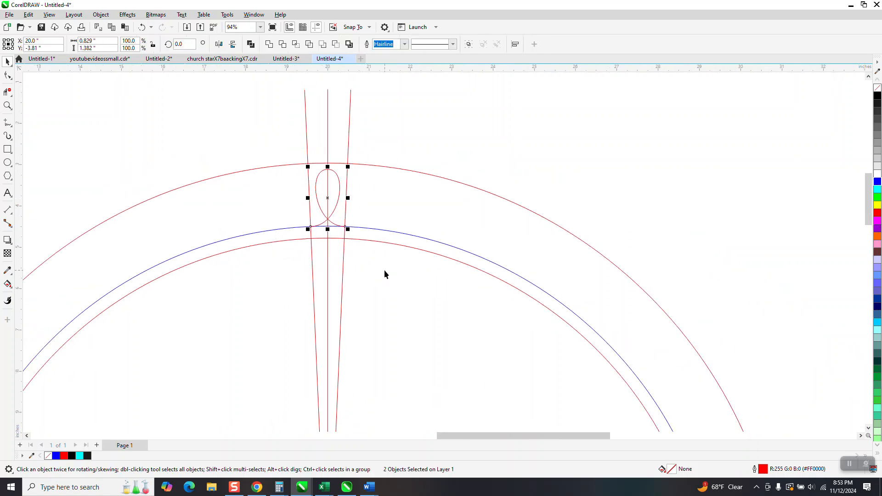
key("Up")
scroll(295, 177, "down", 8)
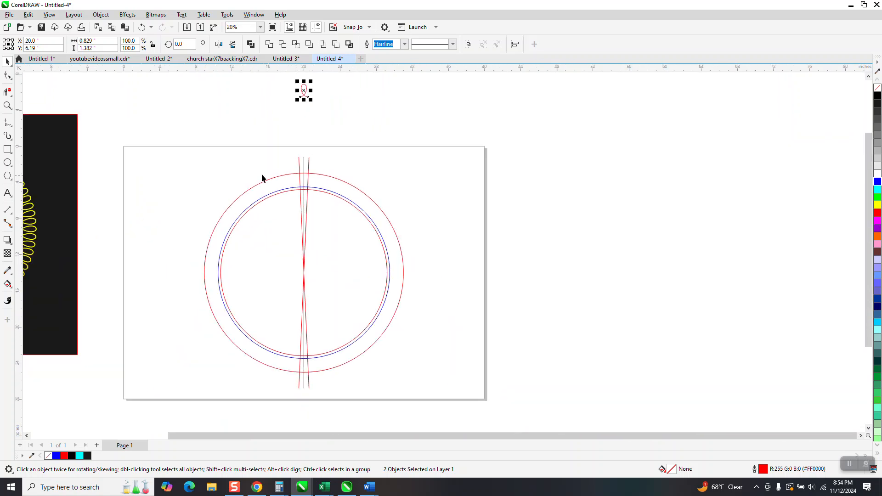
Place a copy of the circle and line guides 30 in to the right and delete the original guides
left_click_drag(170, 153, 496, 393)
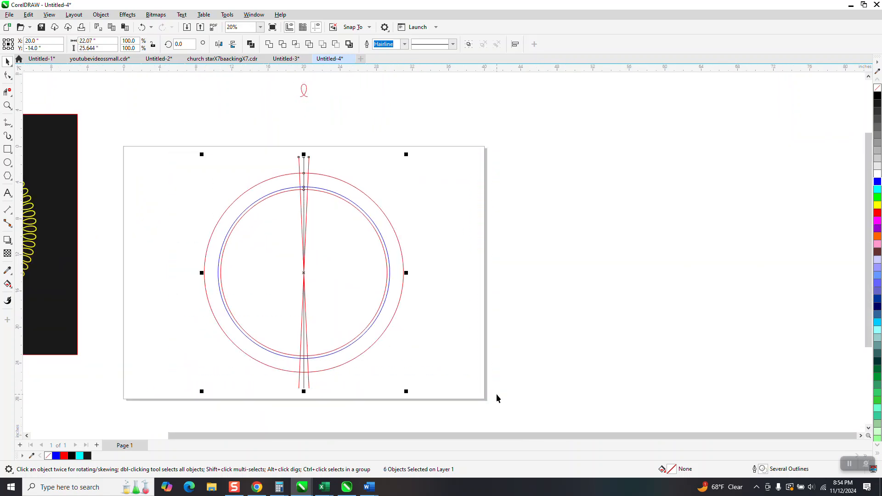
key("ctrl+c")
key("ctrl+v")
key("Right")
key("Right")
key("Right")
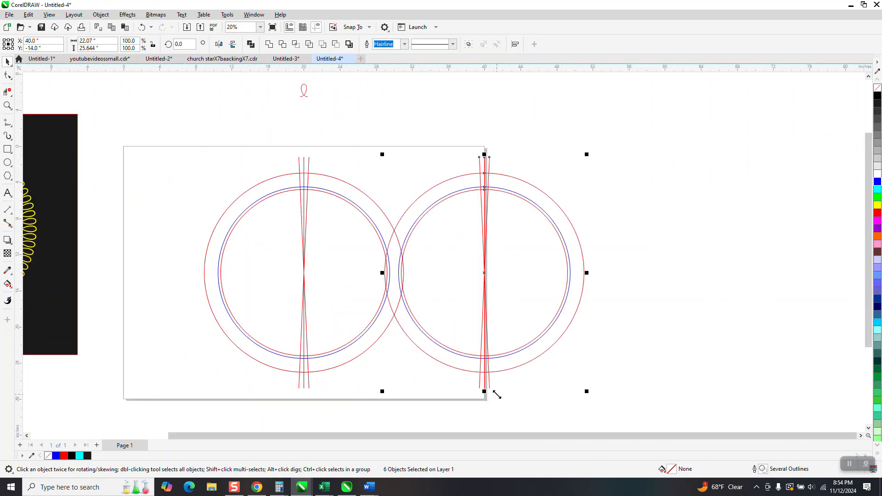
left_click_drag(179, 148, 459, 404)
key("Delete")
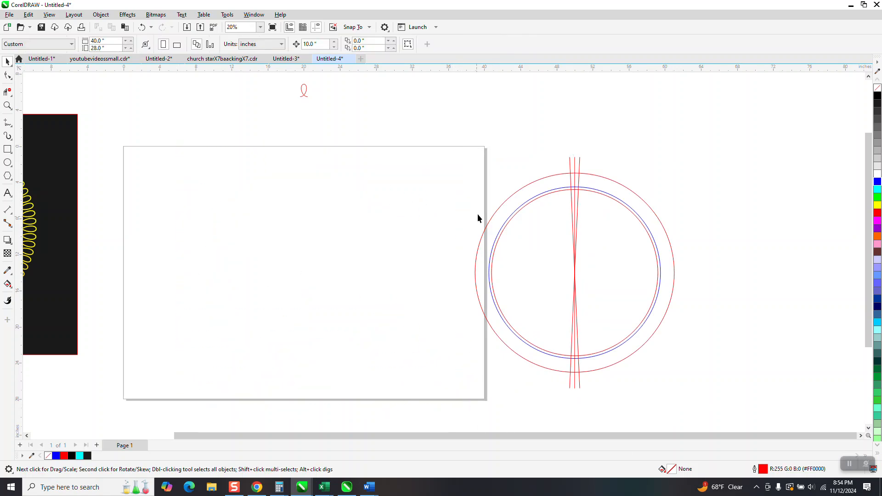
Group the relocated circle and line guides, and move the two loop halves back down 10 in
left_click_drag(443, 127, 801, 449)
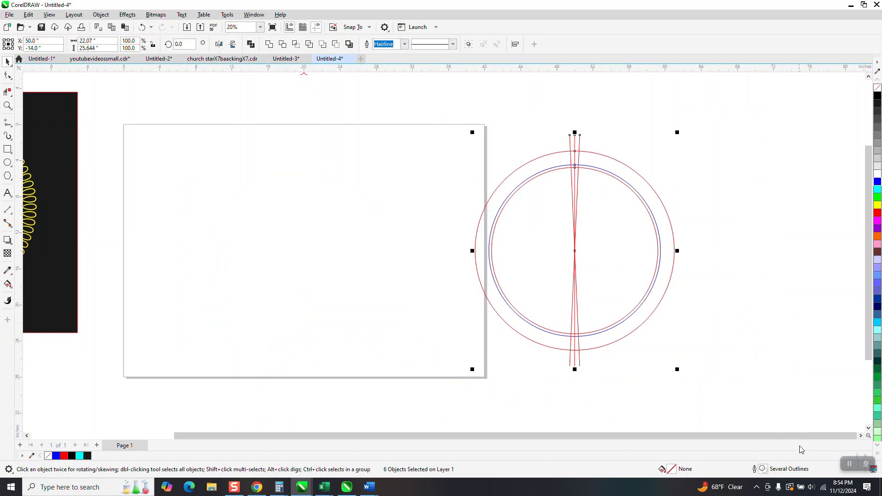
key("ctrl+g")
scroll(684, 418, "down", 1)
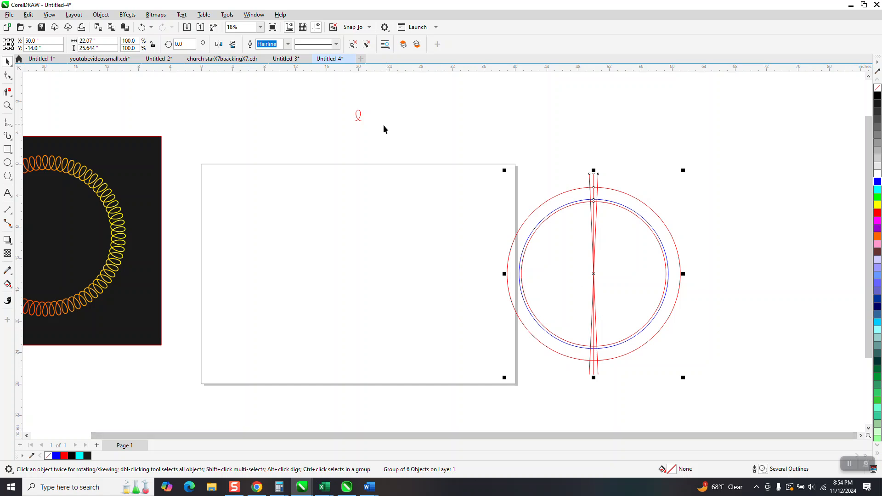
left_click_drag(349, 104, 382, 129)
key("Down")
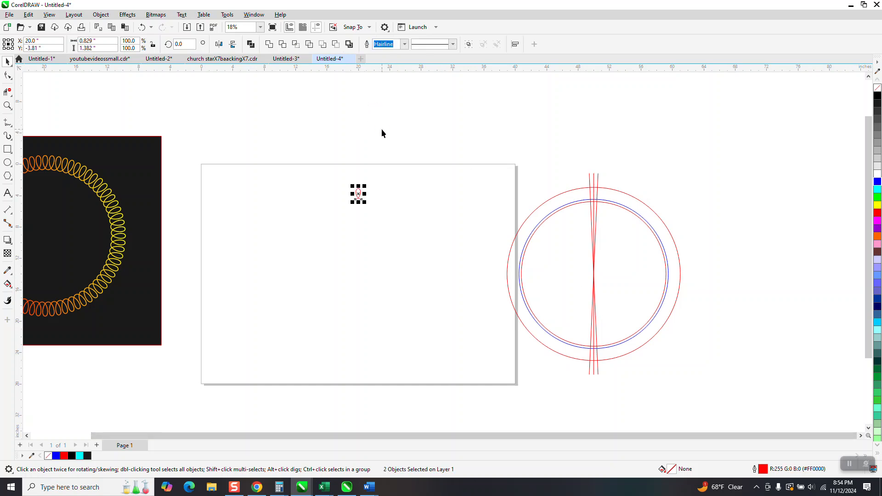
Join the two loop halves at their upper nodes with Join Curves, using Extend and a 0.1 in gap tolerance
left_click(8, 105)
left_click_drag(343, 183, 428, 229)
left_click_drag(185, 126, 357, 252)
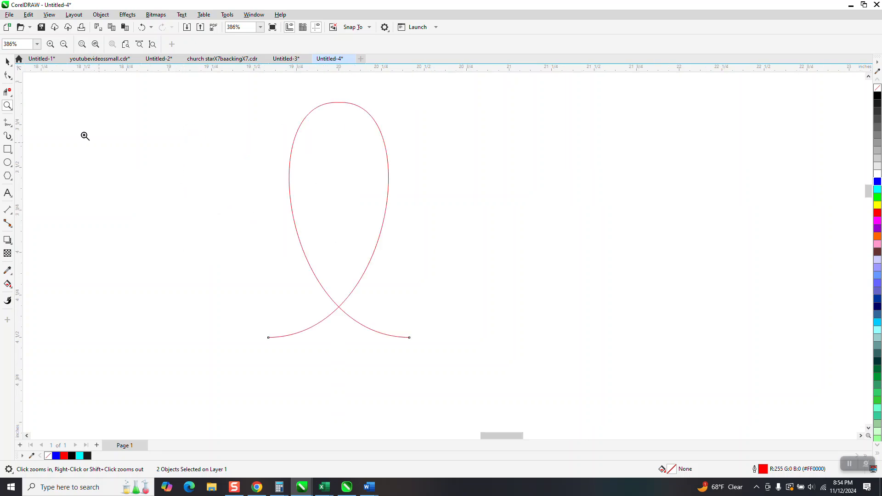
left_click(8, 76)
left_click(12, 62)
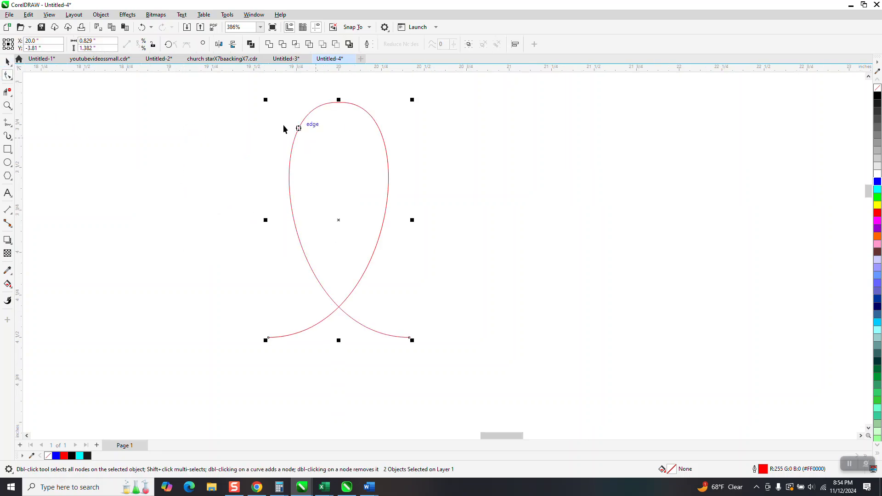
left_click_drag(223, 92, 550, 400)
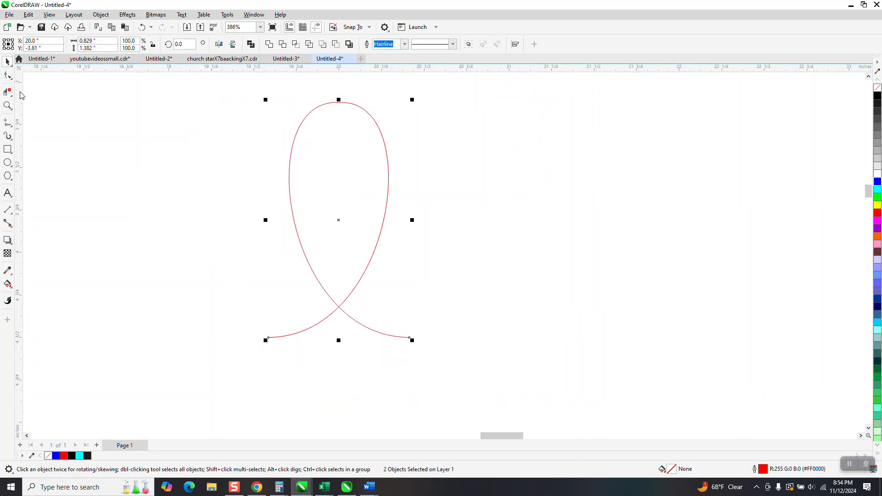
left_click(8, 76)
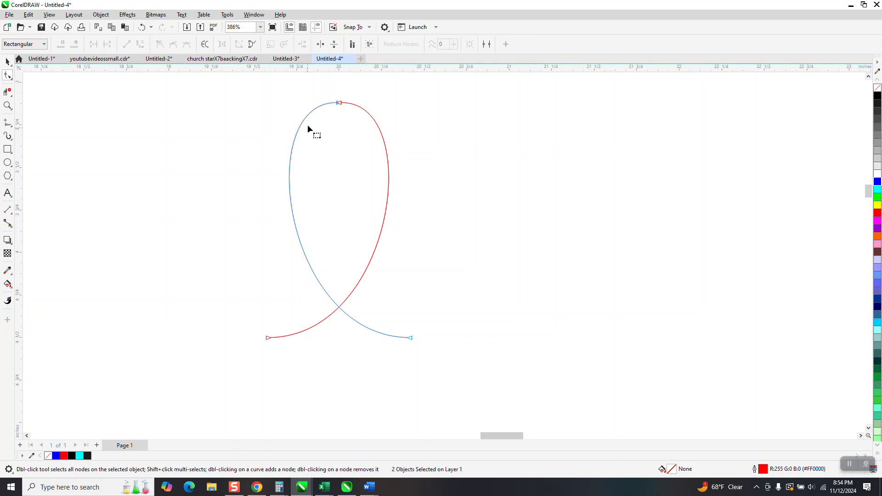
left_click_drag(352, 118, 354, 120)
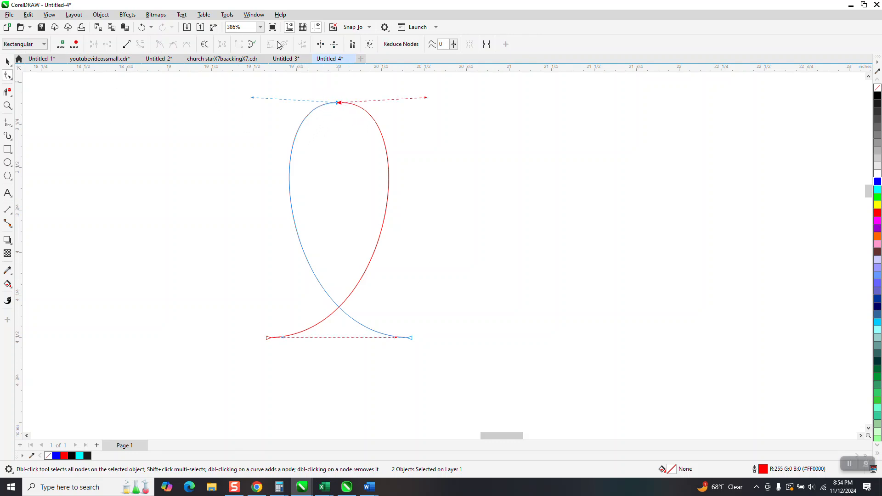
left_click(254, 14)
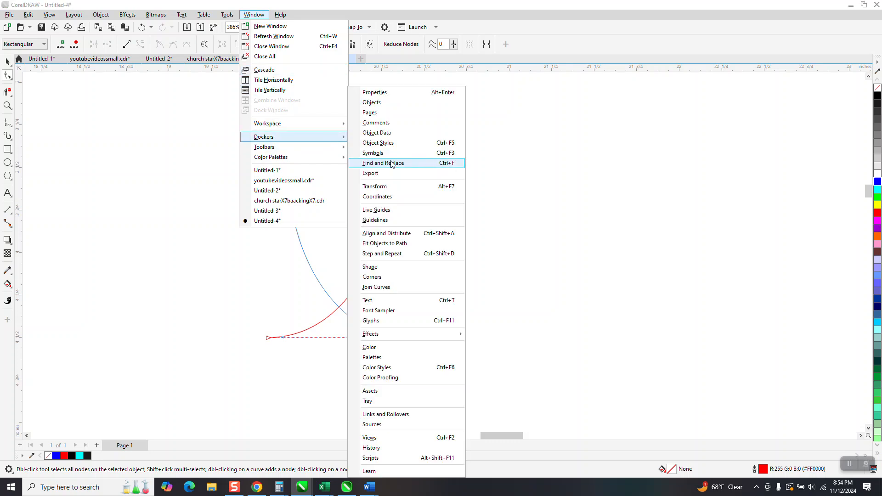
left_click(384, 287)
left_click(809, 150)
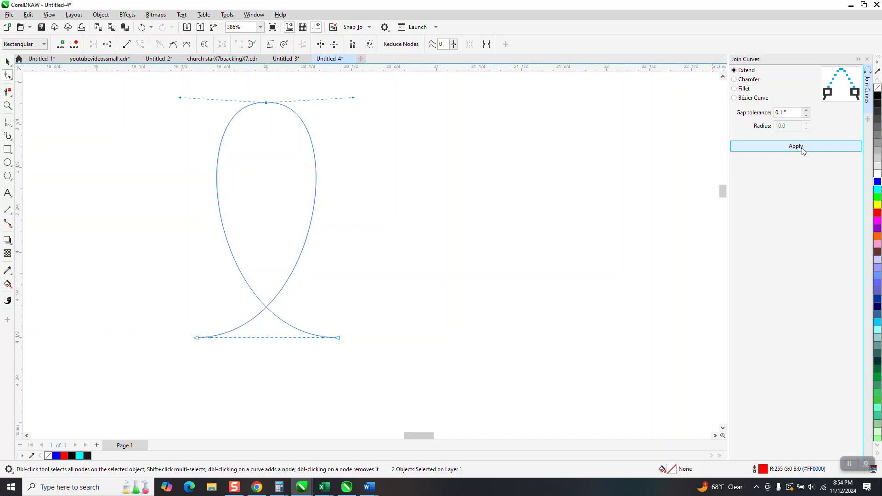
Try a 0.125 in outline width on the joined loop, and settle on 0.1 in
left_click(7, 62)
scroll(323, 183, "down", 2)
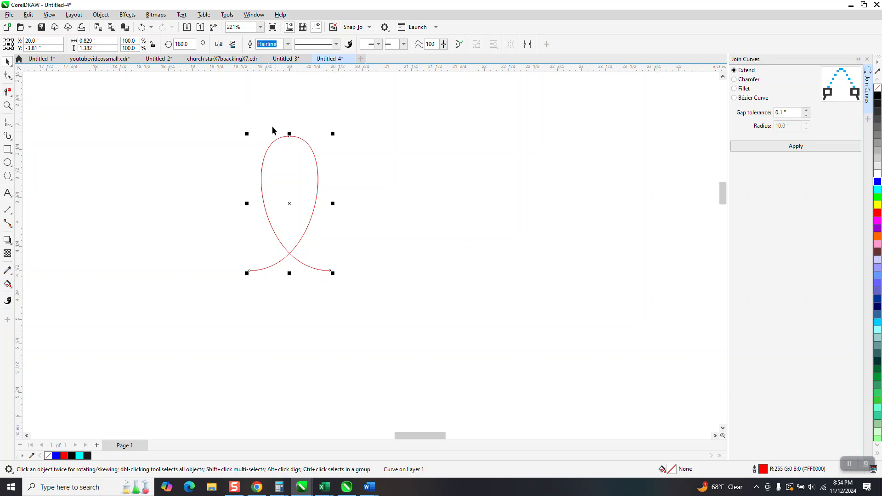
left_click(287, 45)
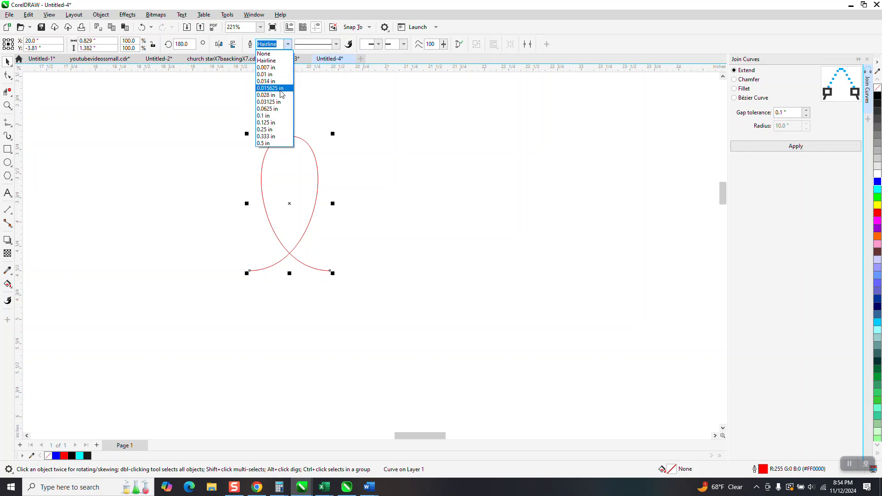
left_click(270, 123)
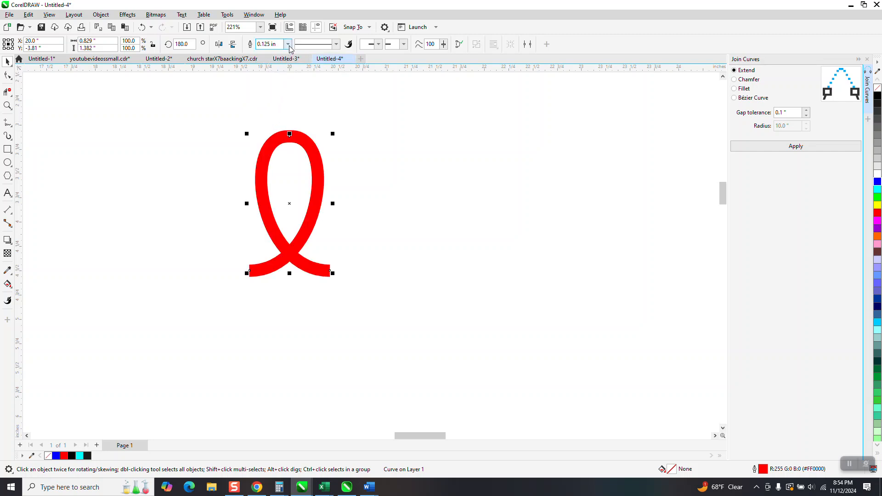
left_click(288, 44)
left_click(276, 118)
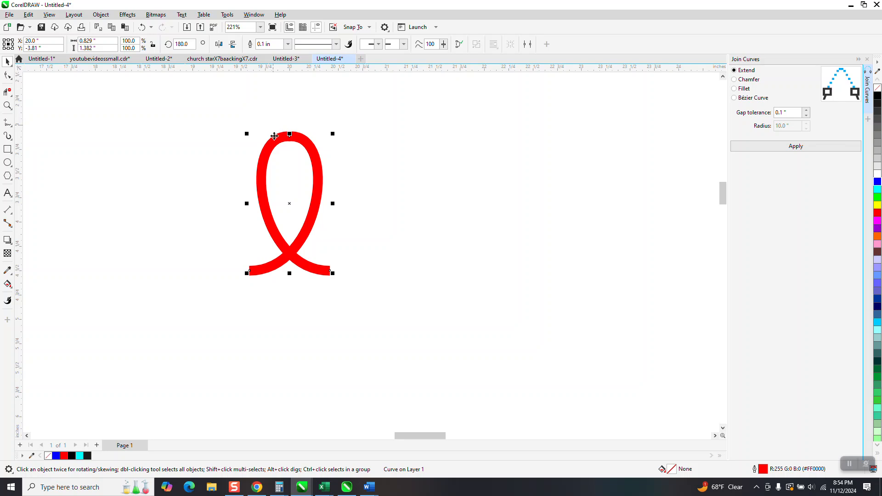
Convert the loop's thick outline to an object and give it no fill and a black hairline outline
left_click(102, 15)
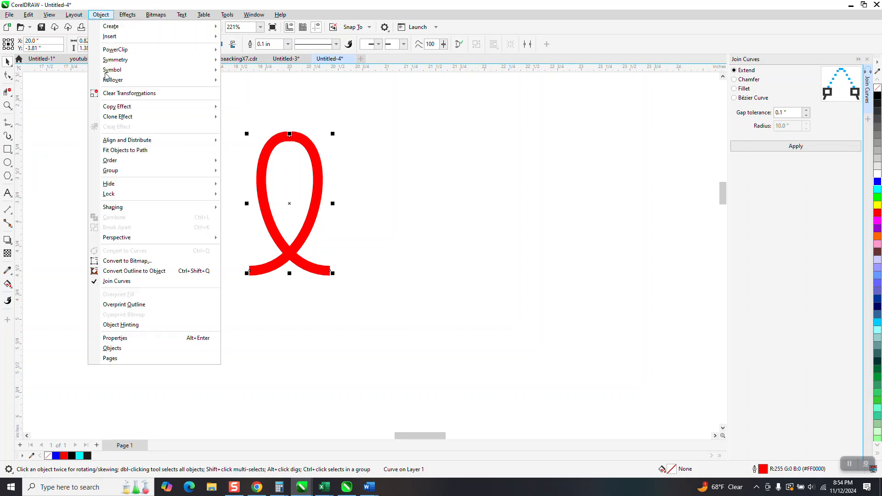
left_click(141, 271)
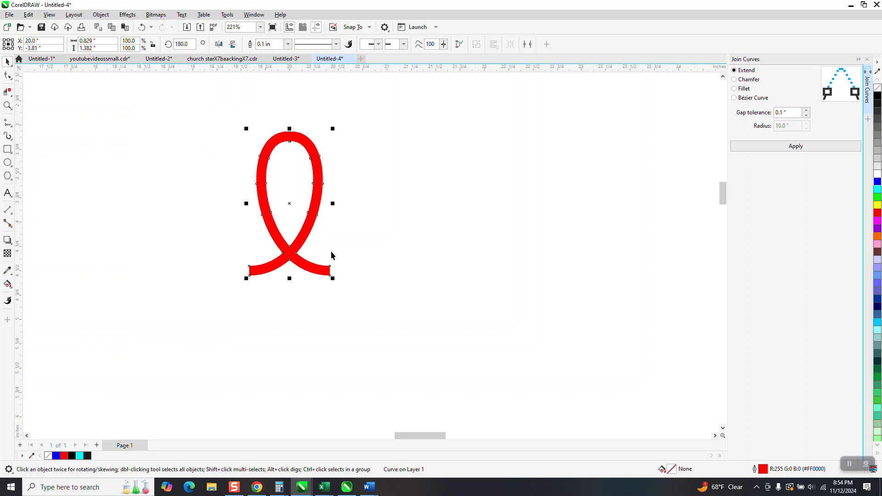
left_click(877, 87)
right_click(876, 97)
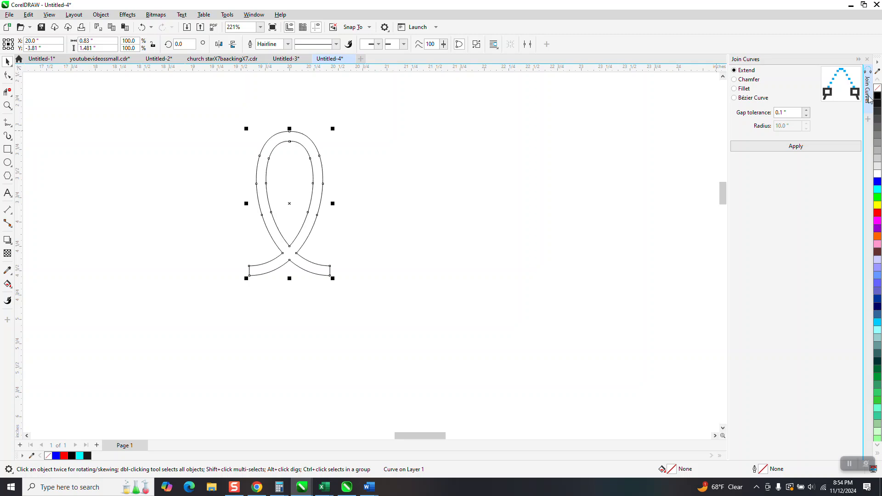
Create a copy of the loop rotated 5 degrees so that it adjoins the original's left end
scroll(207, 151, "down", 4)
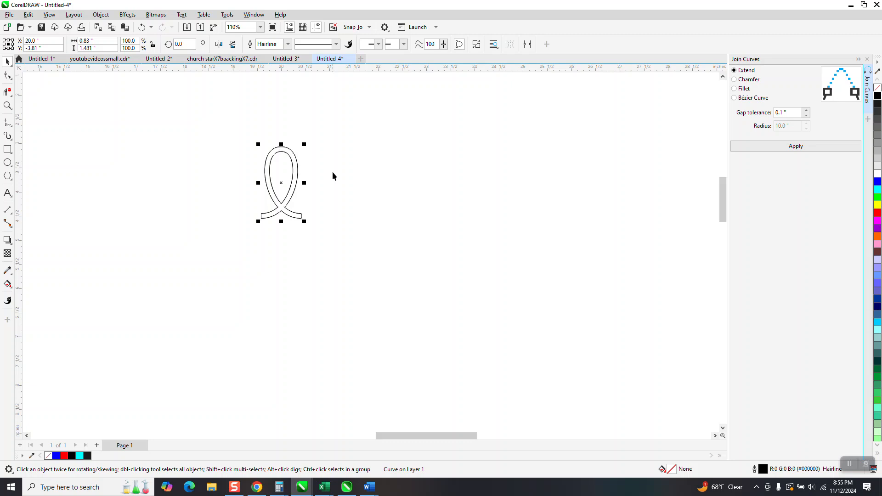
left_click(286, 187)
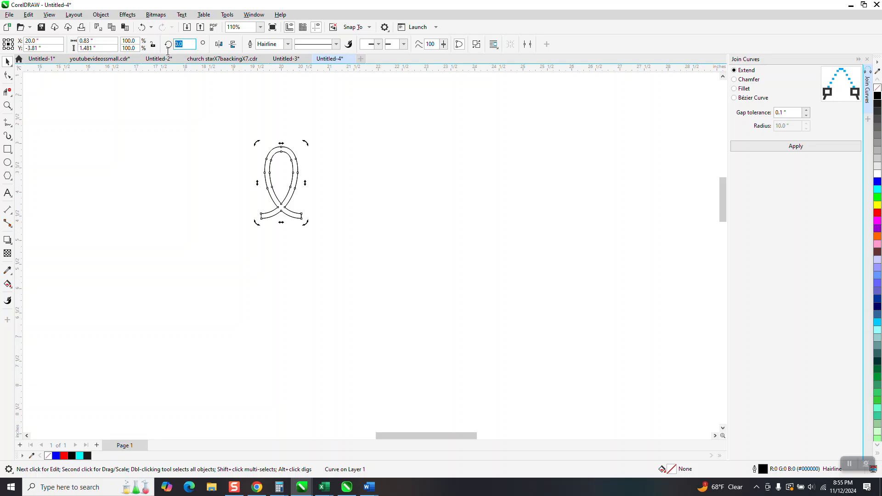
key("Return")
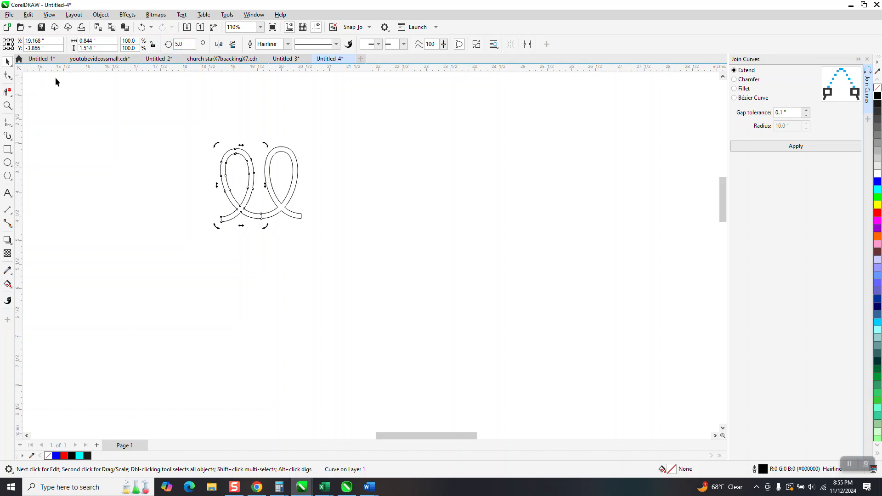
Check the seam between the two adjoining loops and give the original upright loop a red outline
left_click(7, 106)
left_click_drag(303, 244, 303, 245)
left_click_drag(280, 184, 346, 251)
scroll(225, 227, "down", 3)
scroll(243, 238, "down", 5)
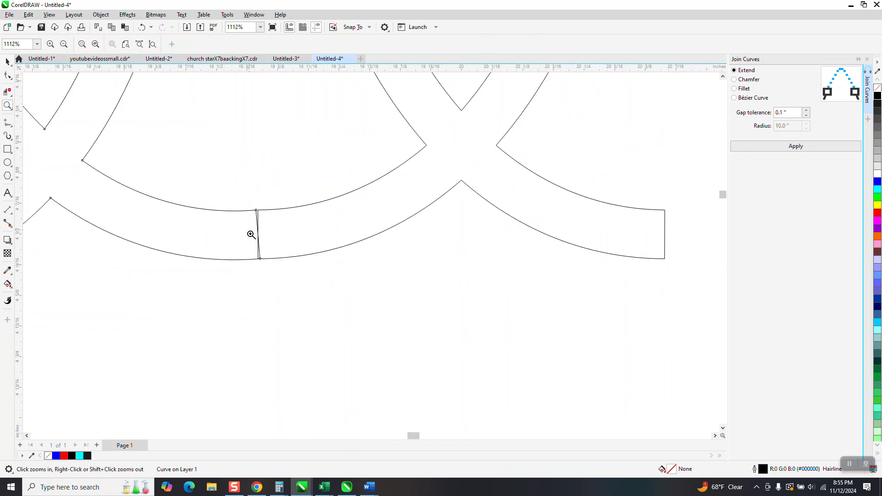
key("space")
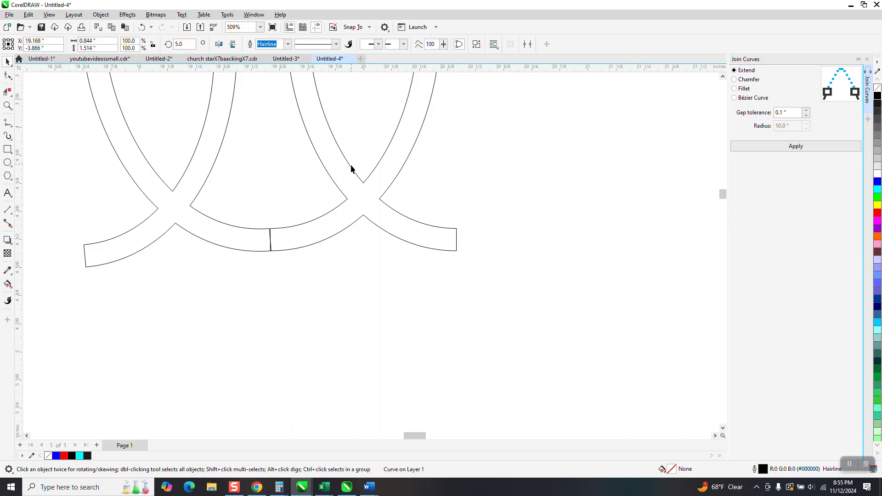
left_click(352, 169)
right_click(877, 215)
Shift the upper and lower end nodes of the red loop about 0.007 in outward at its seam so the loops overlap
left_click(8, 105)
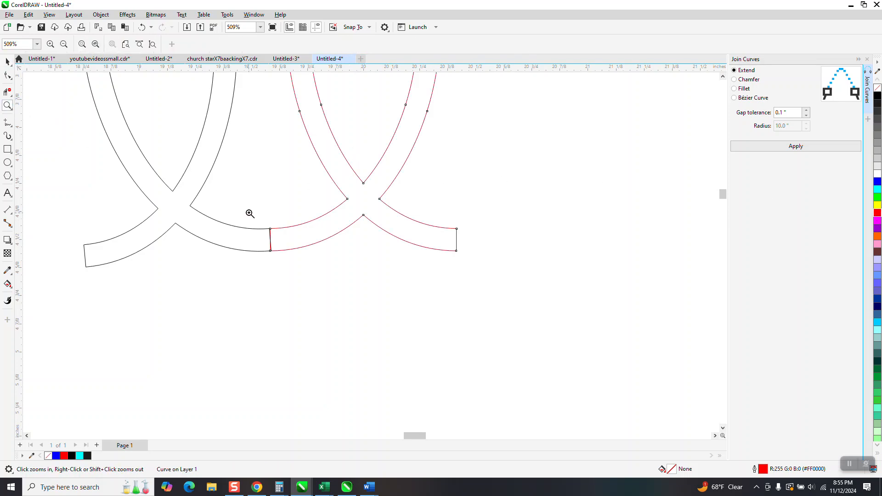
left_click_drag(248, 213, 313, 287)
left_click(8, 75)
left_click_drag(320, 153, 312, 153)
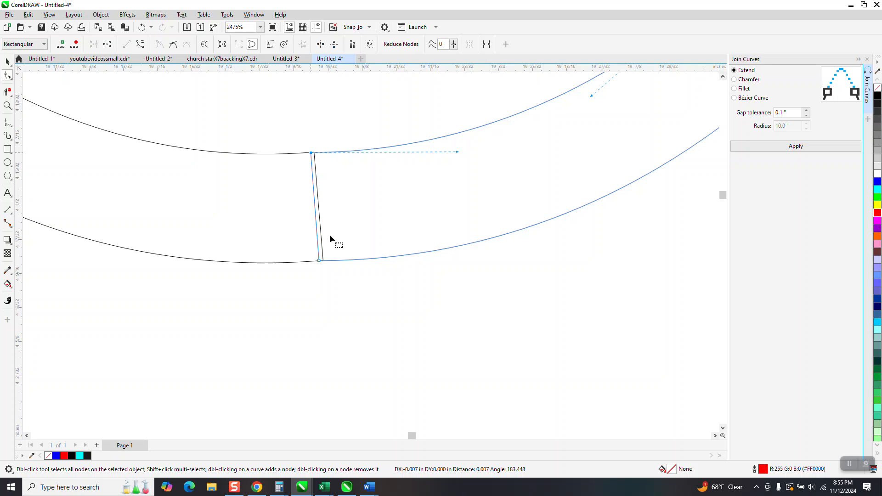
left_click(316, 278)
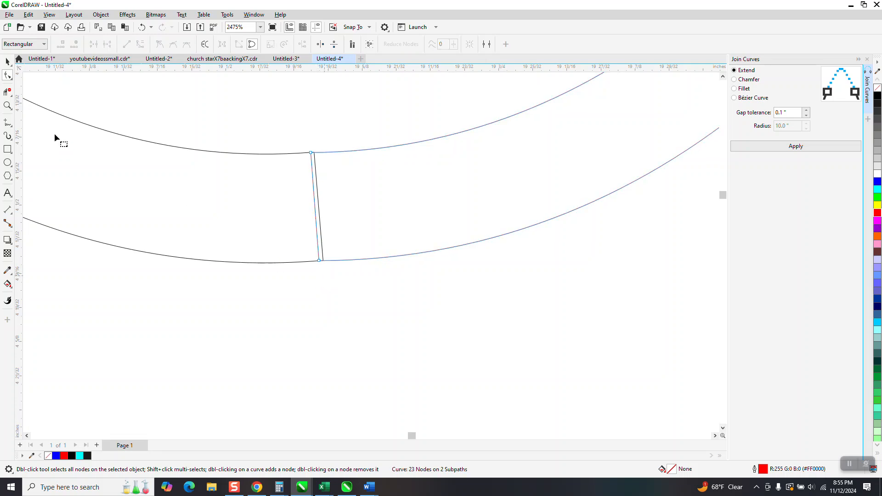
Delete the black loop copy rotated 5 degrees, keeping only the red loop
left_click(7, 61)
scroll(262, 281, "down", 5)
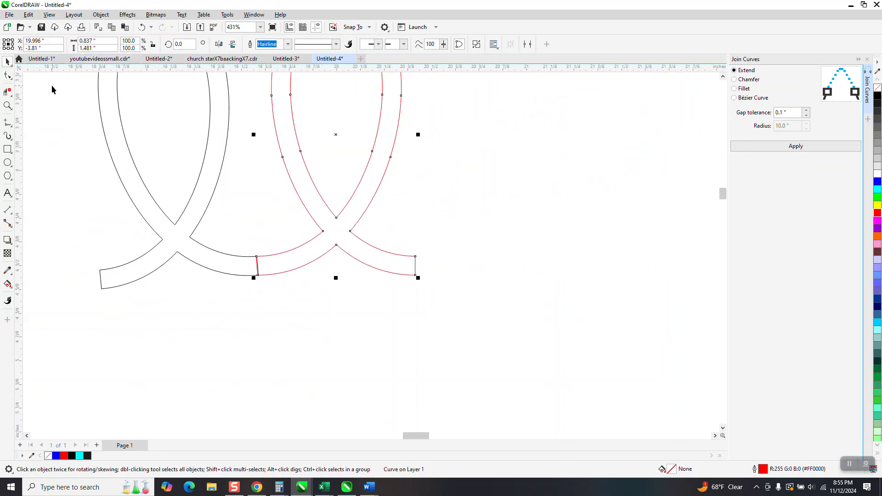
left_click(217, 153)
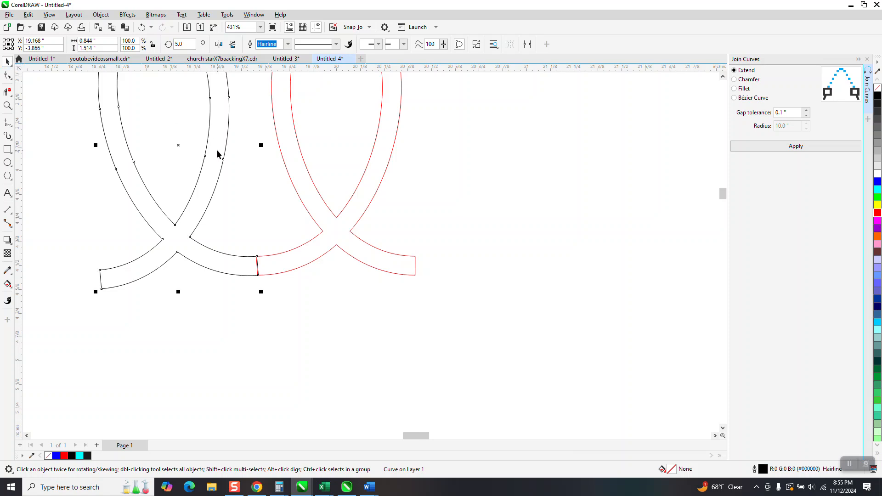
key("Delete")
Create a test copy of the red loop rotated by -5 degrees and give it a dark #1A1A1A outline
left_click(292, 166)
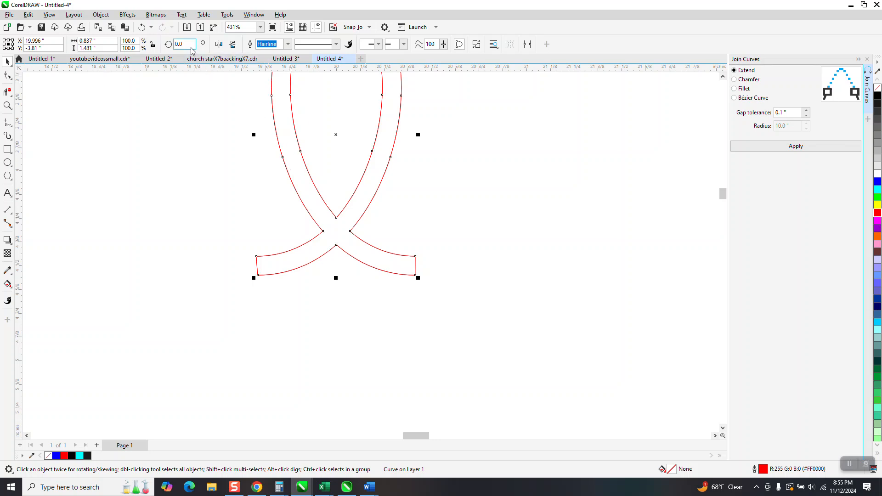
type("-")
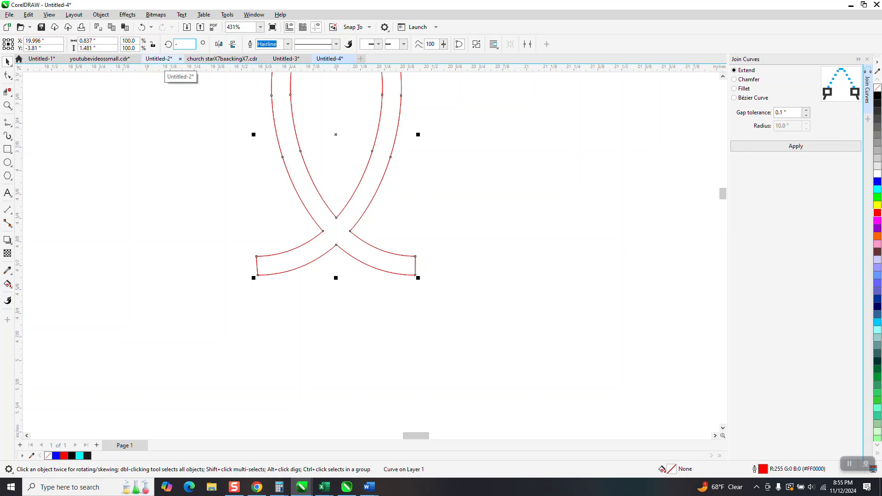
type("5")
key("Return")
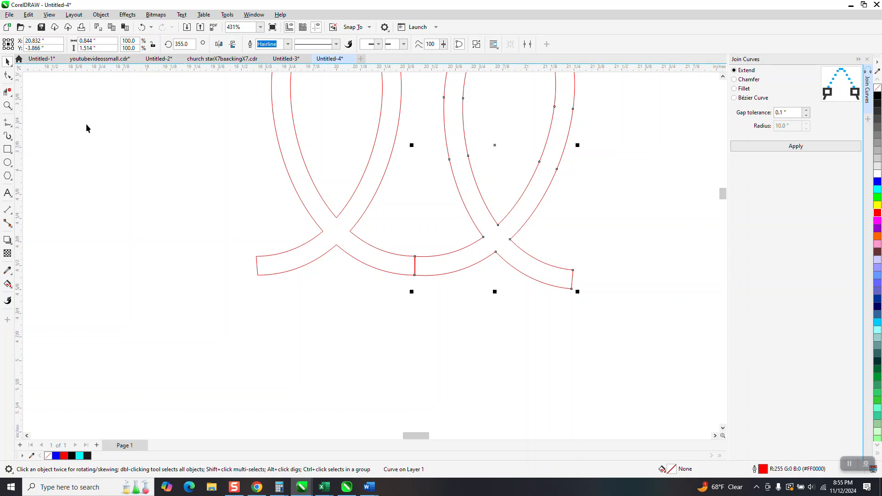
right_click(877, 110)
Examine the overlap where the dark test copy meets the red loop, and delete that copy
left_click(8, 106)
left_click_drag(401, 249, 454, 285)
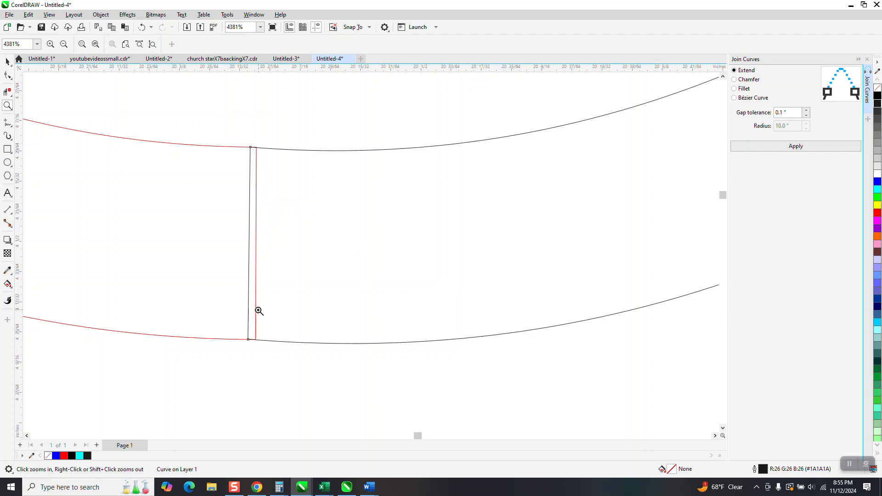
scroll(301, 203, "down", 3)
scroll(308, 207, "down", 5)
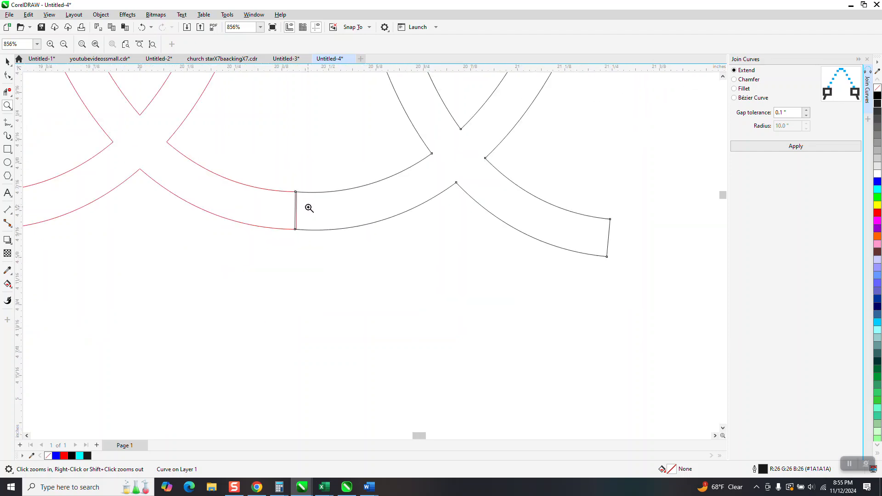
scroll(217, 190, "down", 1)
left_click(8, 64)
scroll(373, 312, "down", 1)
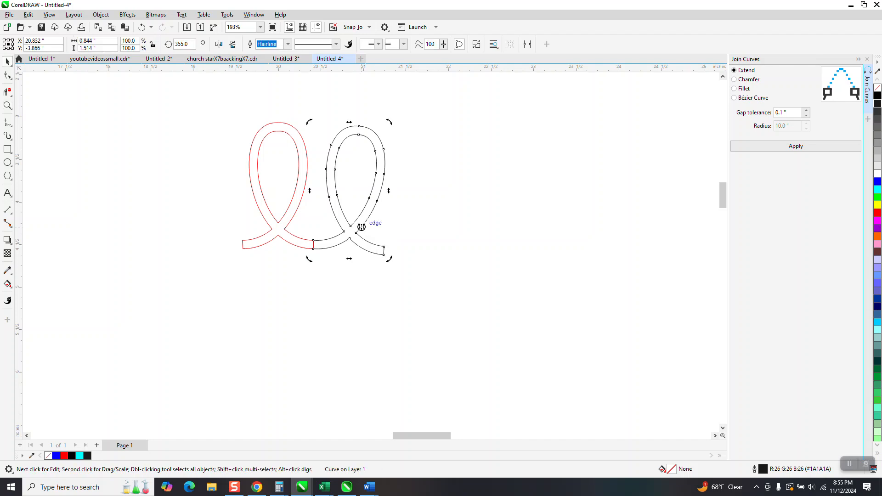
key("Delete")
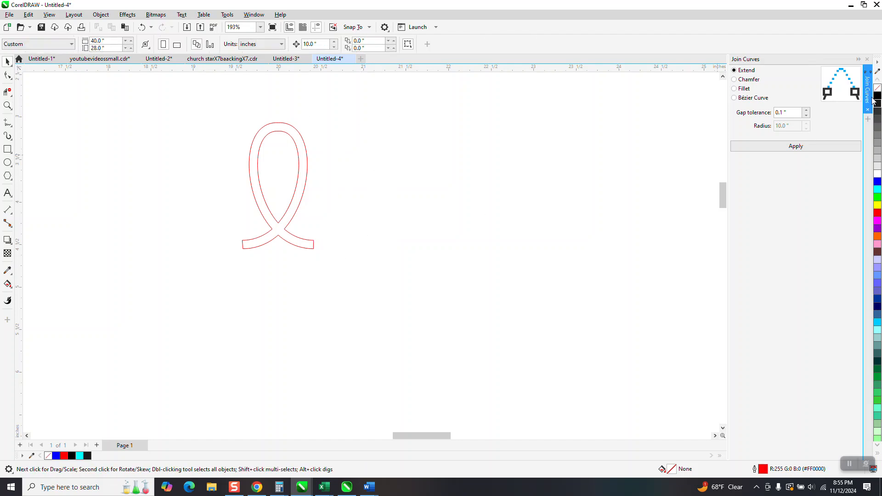
Use Transform Rotate to make 71 copies of the red loop at 5 degrees about the center X 20 in, Y -14 in
left_click(868, 60)
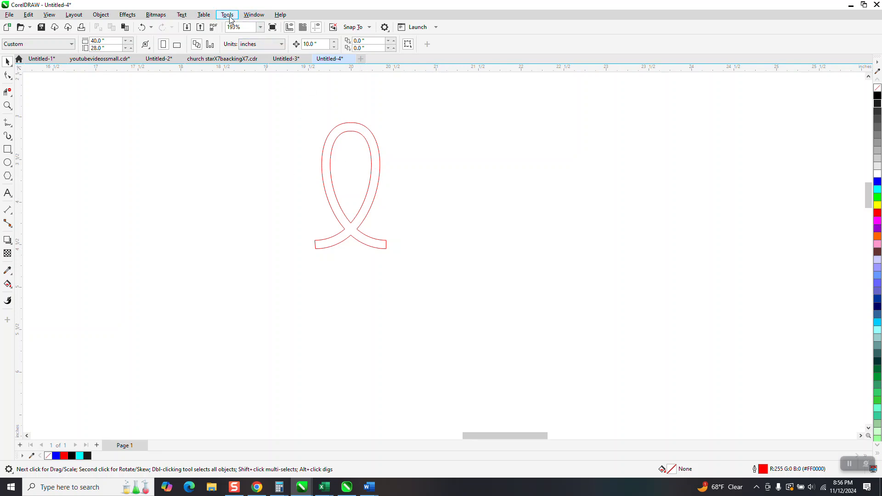
left_click(253, 14)
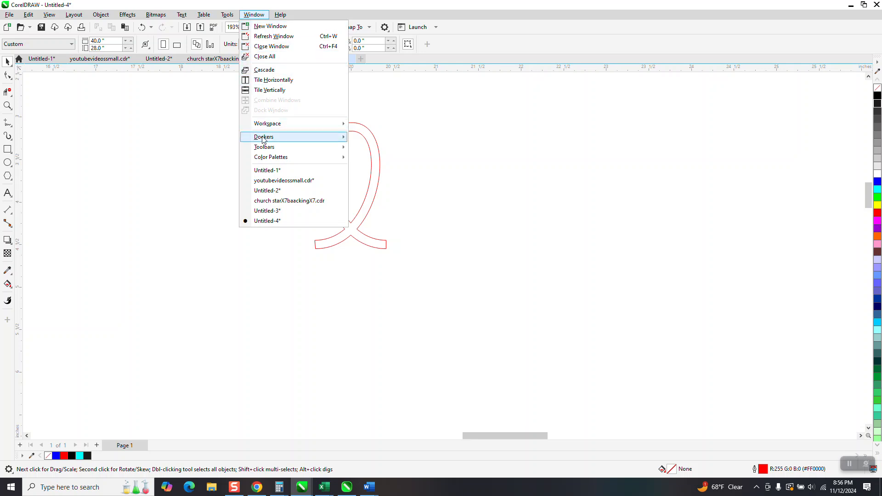
mouse_move(263, 137)
left_click(391, 186)
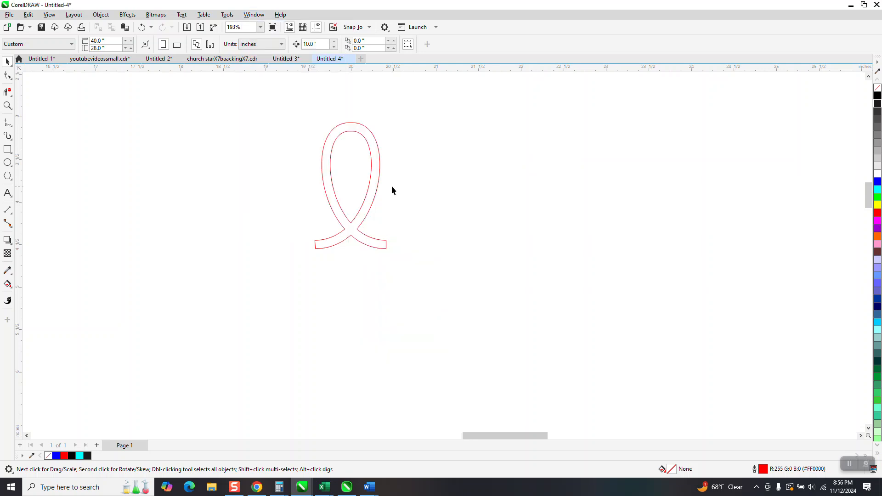
left_click(299, 153)
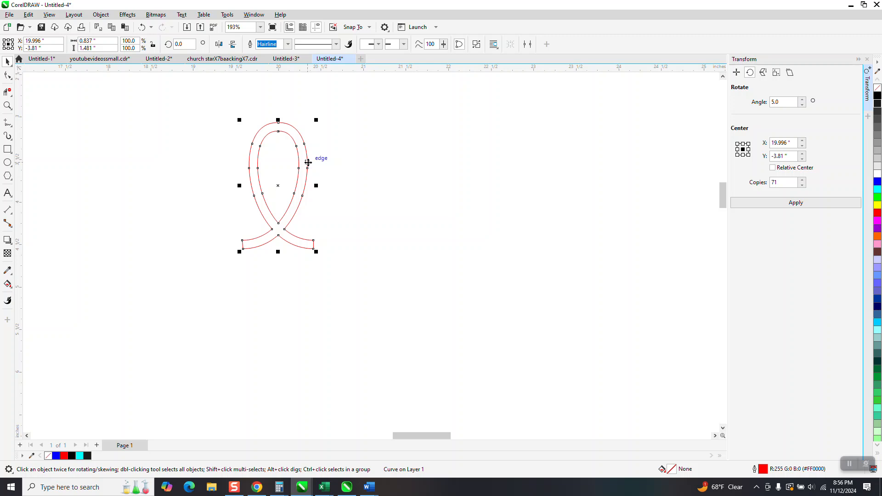
left_click(283, 184)
scroll(288, 177, "down", 2)
scroll(289, 176, "down", 7)
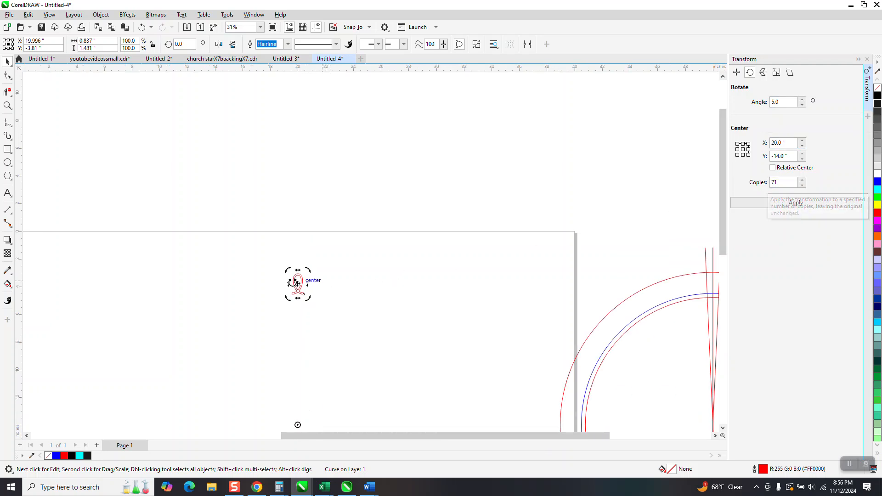
left_click(805, 204)
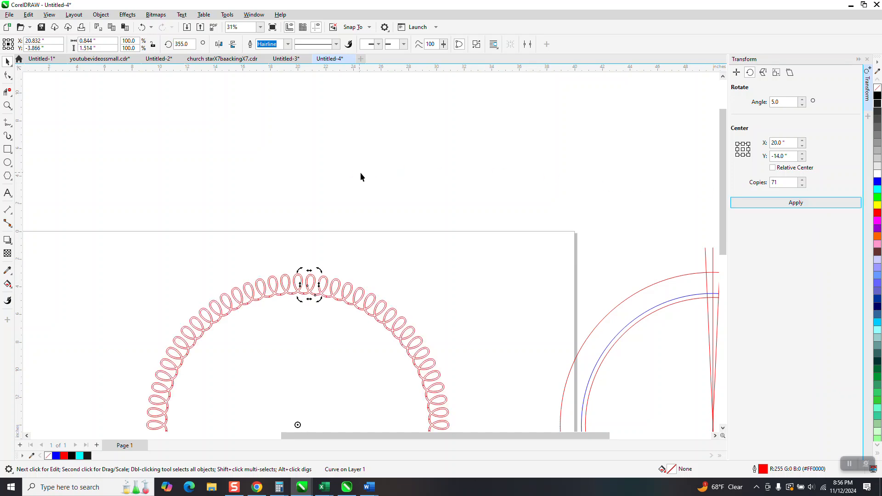
Weld all the loops of the ring into a single curve and check its joints
scroll(320, 163, "down", 1)
left_click(7, 106)
left_click_drag(285, 239, 336, 275)
scroll(318, 191, "down", 9)
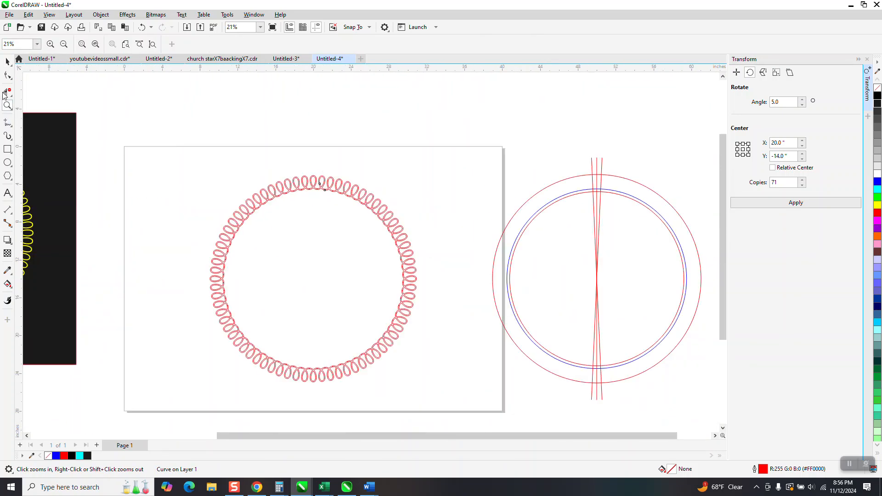
left_click(7, 61)
left_click_drag(170, 156, 461, 406)
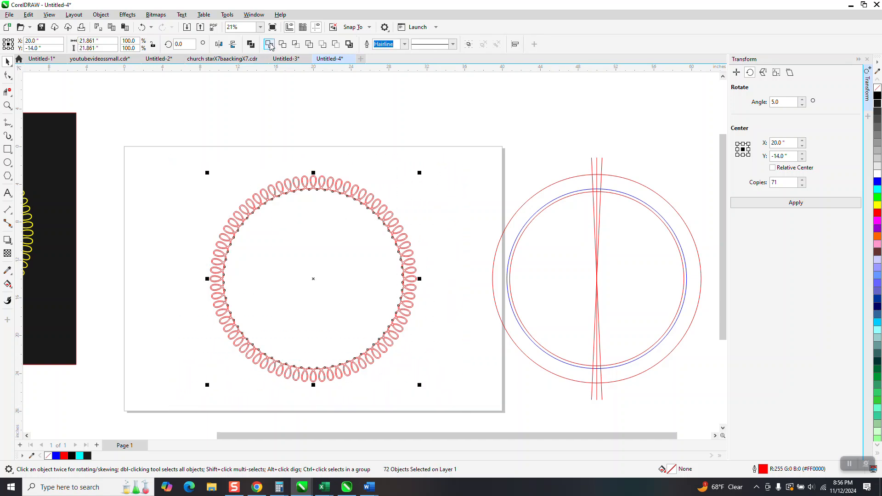
left_click(7, 106)
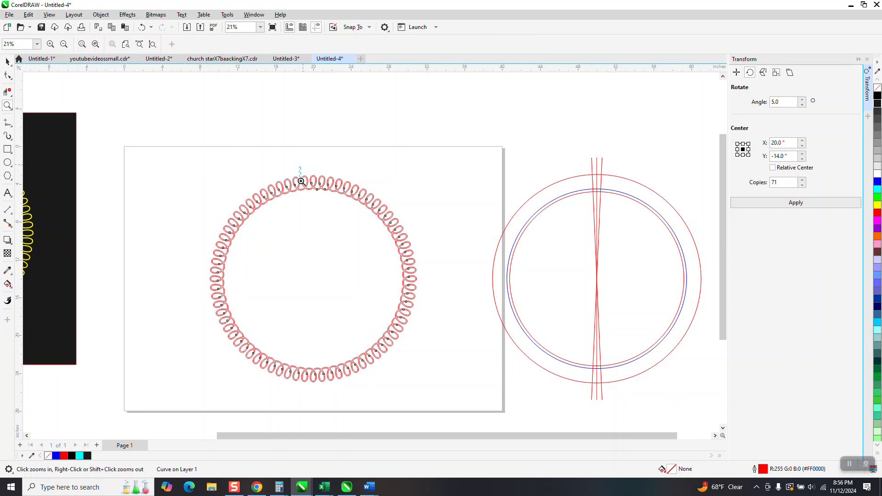
left_click_drag(299, 171, 369, 210)
scroll(368, 206, "down", 7)
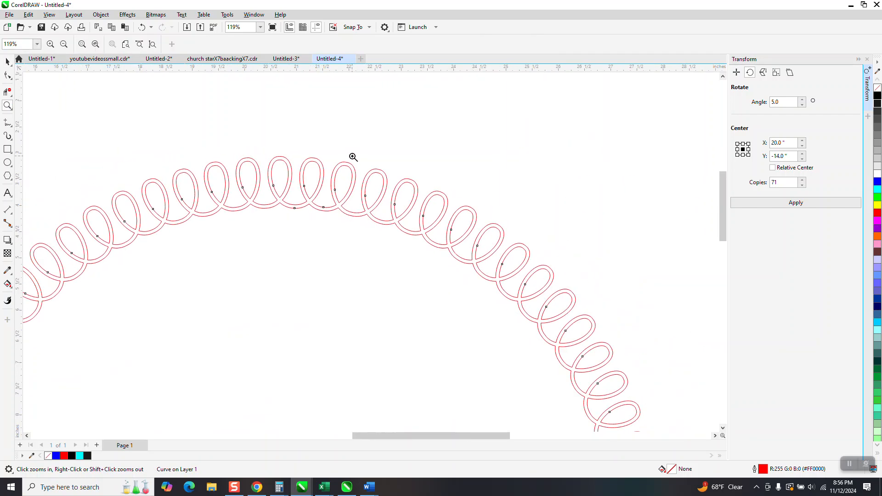
scroll(353, 157, "down", 2)
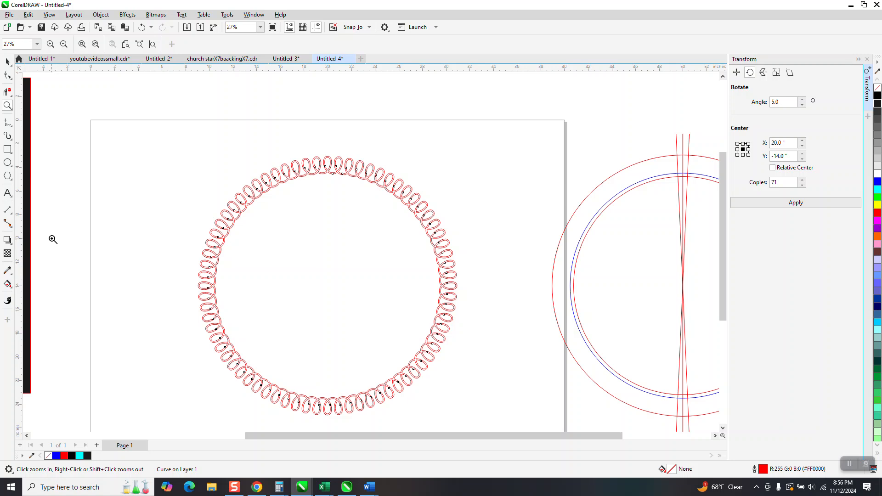
Smart Fill the band of the welded loop ring with solid red and no outline
left_click(11, 289)
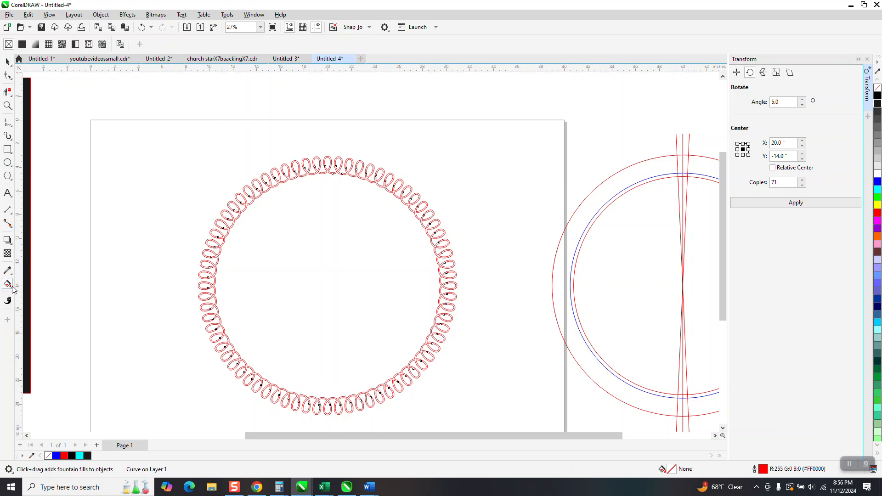
left_click(11, 289)
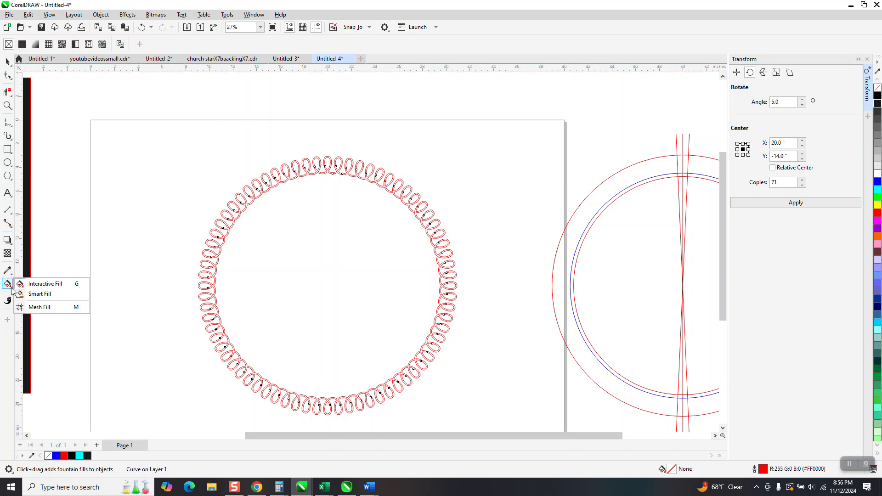
left_click(42, 294)
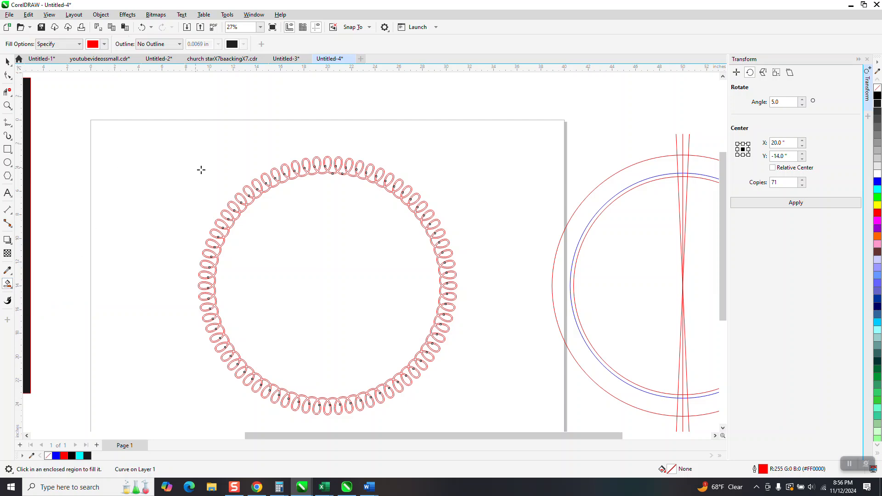
left_click(8, 105)
left_click_drag(283, 146, 351, 203)
left_click(8, 284)
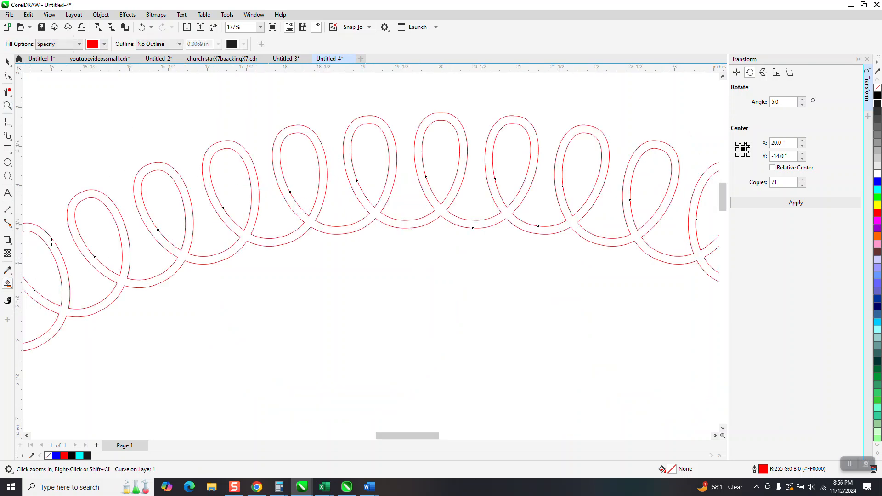
left_click(81, 197)
scroll(136, 151, "down", 5)
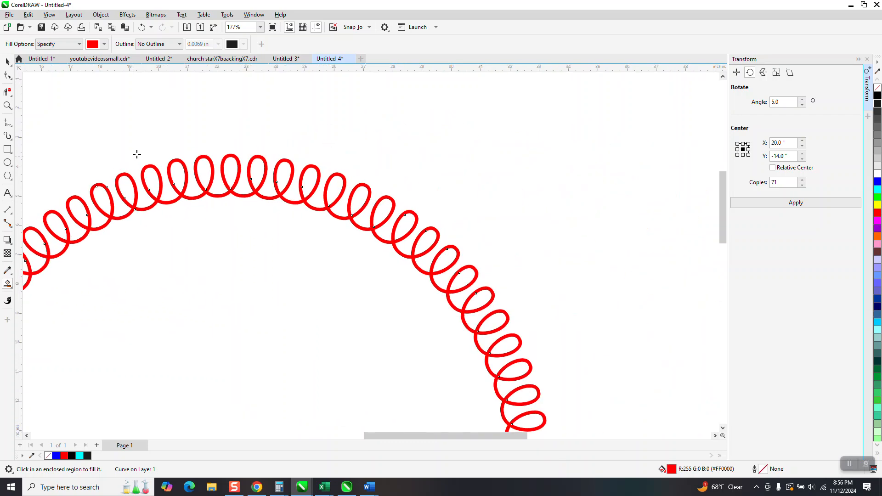
Apply a horizontal fountain fill across the filled ring, running from red on its left side to yellow on its right
left_click(8, 62)
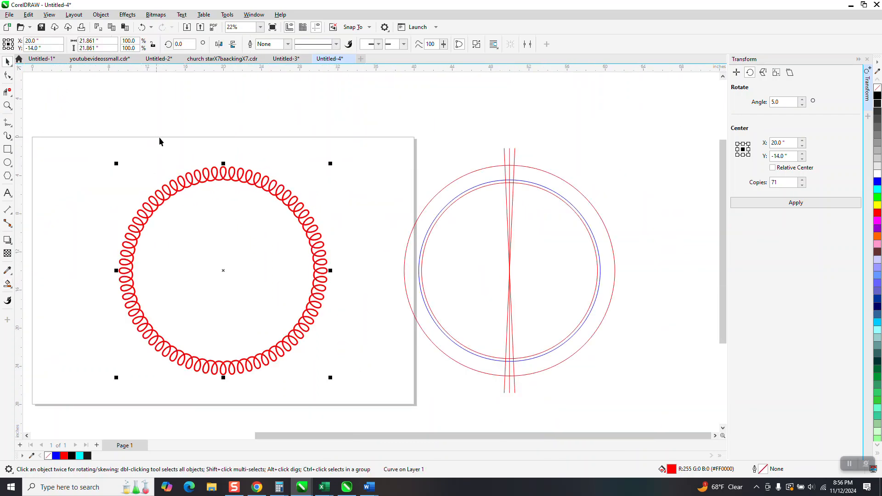
left_click(13, 289)
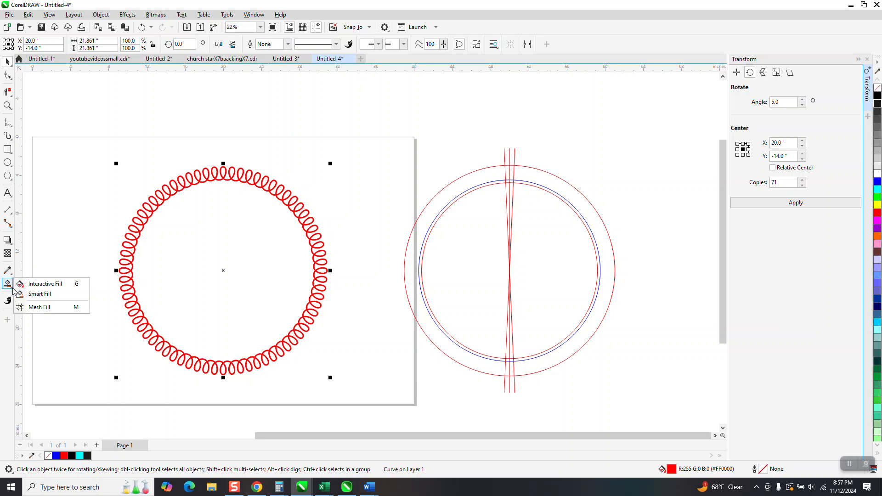
left_click(35, 289)
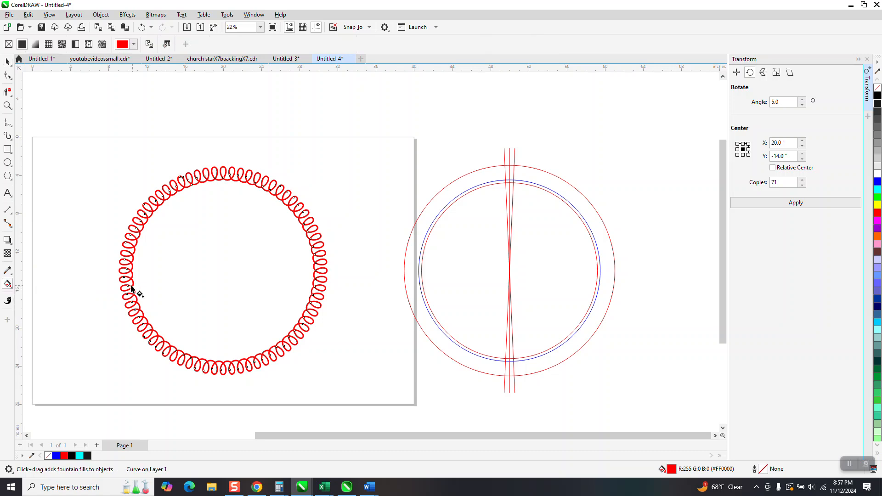
left_click_drag(120, 279, 325, 274)
left_click_drag(878, 206, 326, 274)
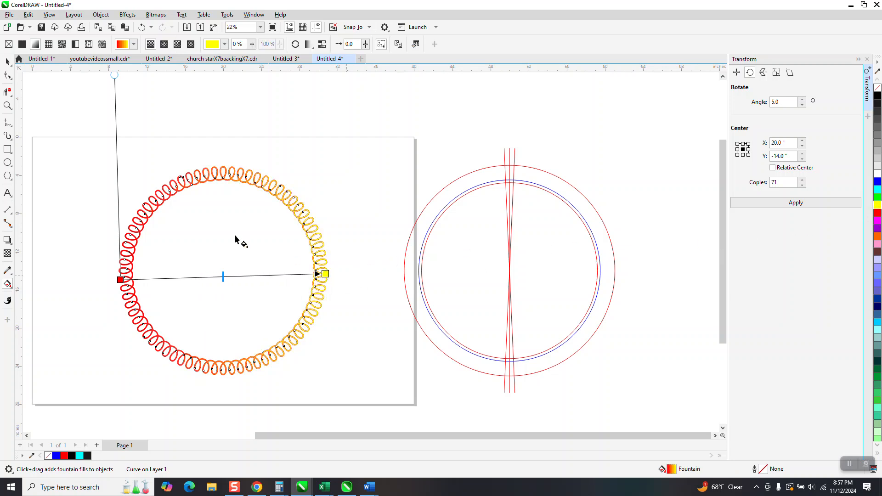
Move the gradient ring to the empty area above the page and place the black rectangle behind it
left_click(9, 63)
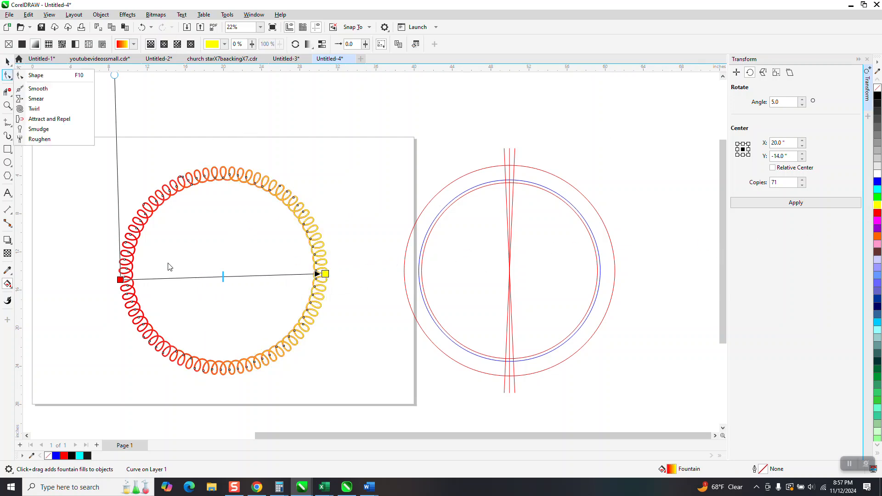
scroll(254, 337, "down", 2)
left_click(7, 61)
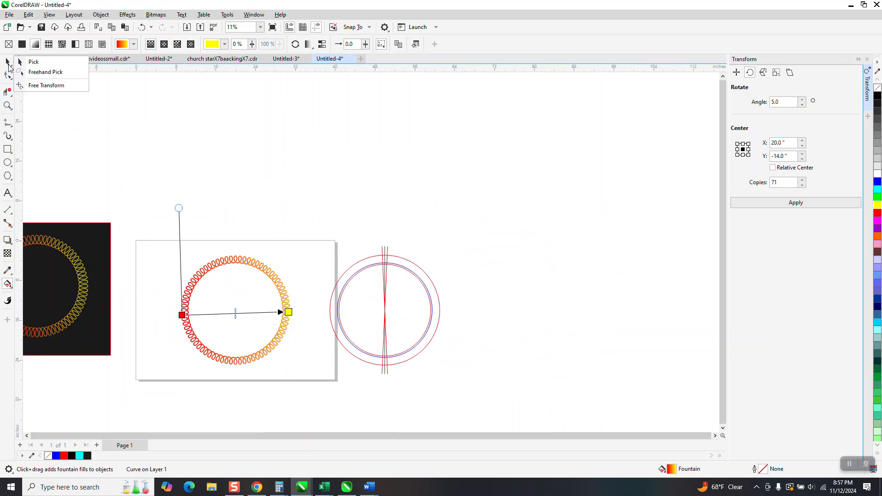
left_click(32, 61)
left_click_drag(244, 260, 322, 136)
left_click_drag(316, 192, 374, 169)
left_click_drag(84, 232, 414, 106)
Examine the loops and color transition of the gradient ring against the black background
left_click(7, 105)
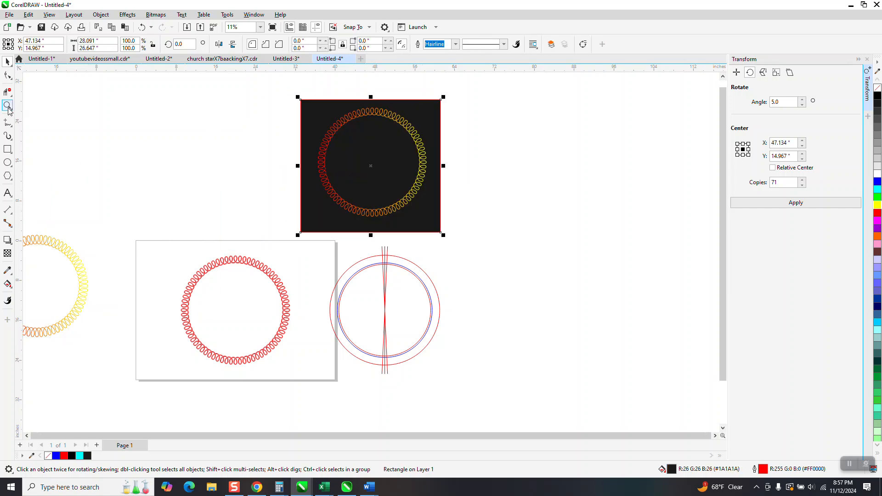
left_click_drag(329, 108, 428, 156)
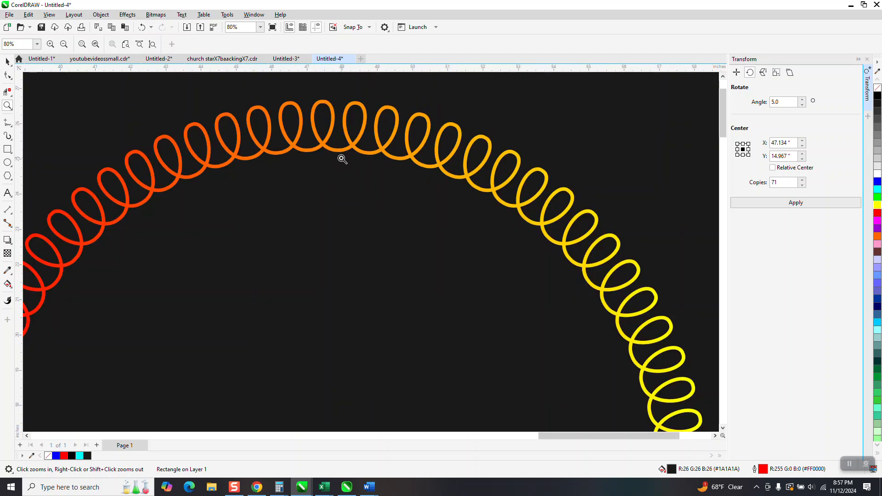
scroll(342, 156, "down", 3)
scroll(341, 172, "down", 1)
left_click_drag(250, 157, 306, 190)
scroll(307, 188, "down", 6)
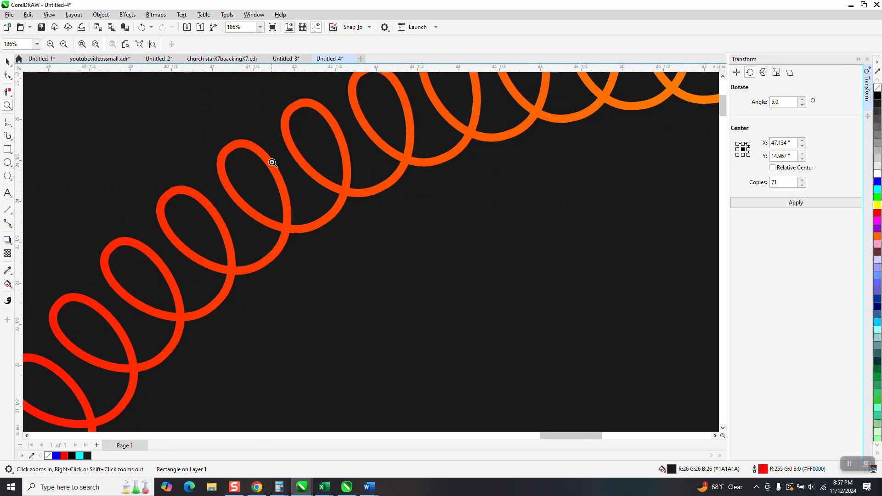
scroll(271, 160, "down", 4)
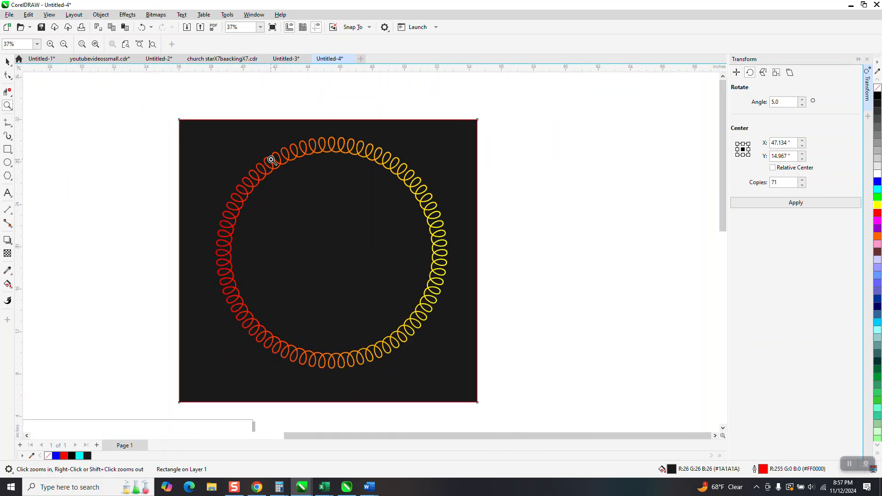